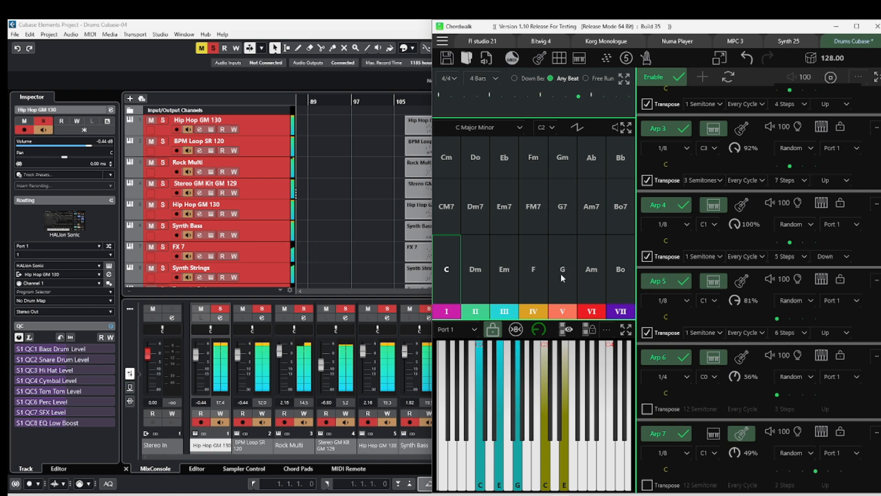
- Play the G chord and the F chord from the bottom row of the chord grid
click(560, 274)
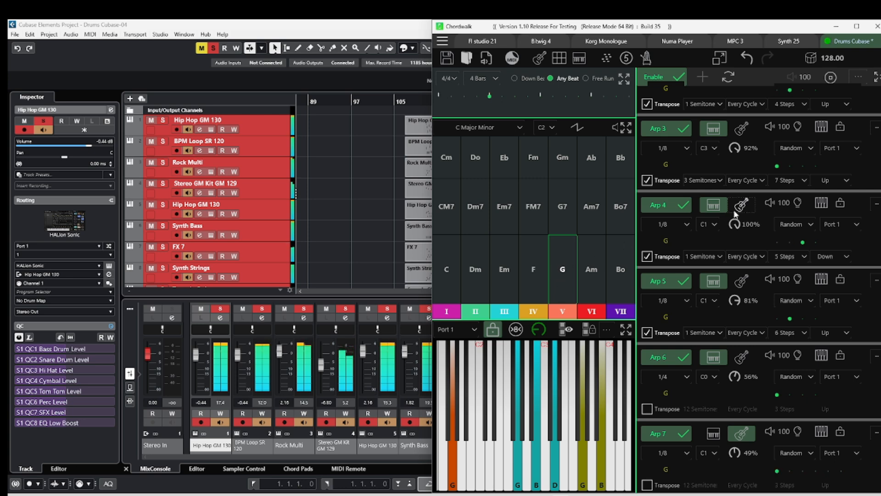
click(535, 276)
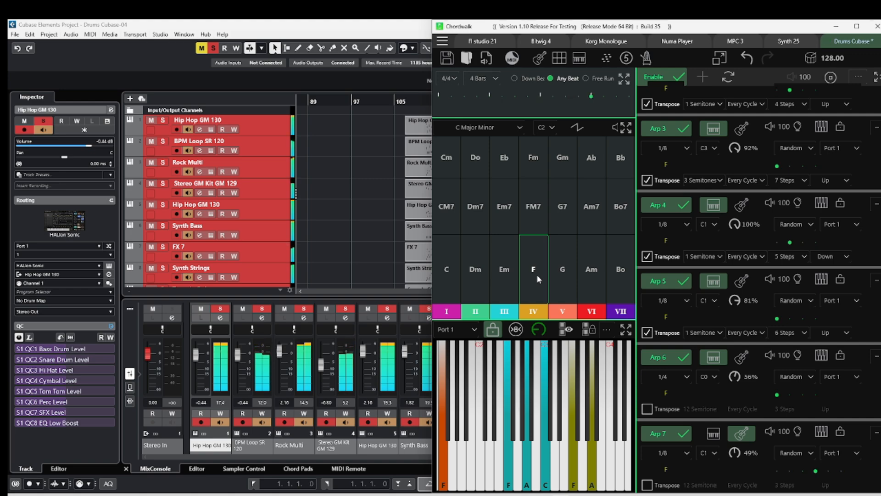
- Record-enable the HALion Sonic 01 track in Cubase
scroll(257, 224, down, 3)
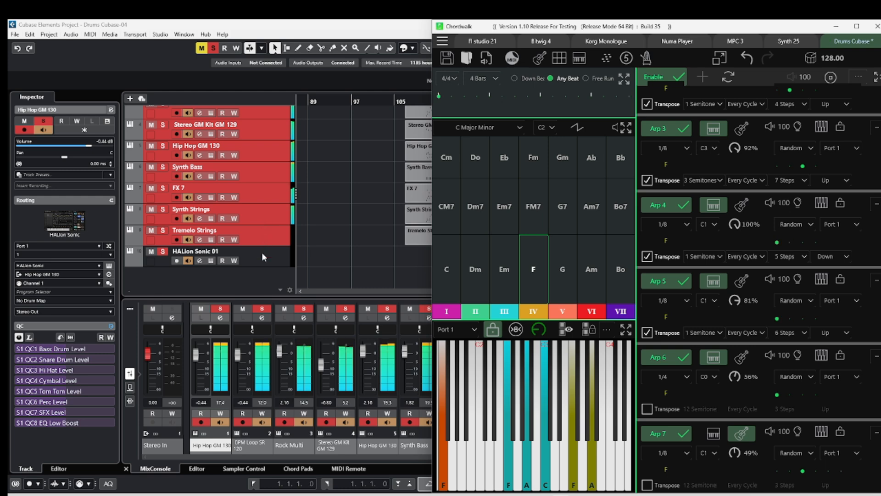
click(178, 260)
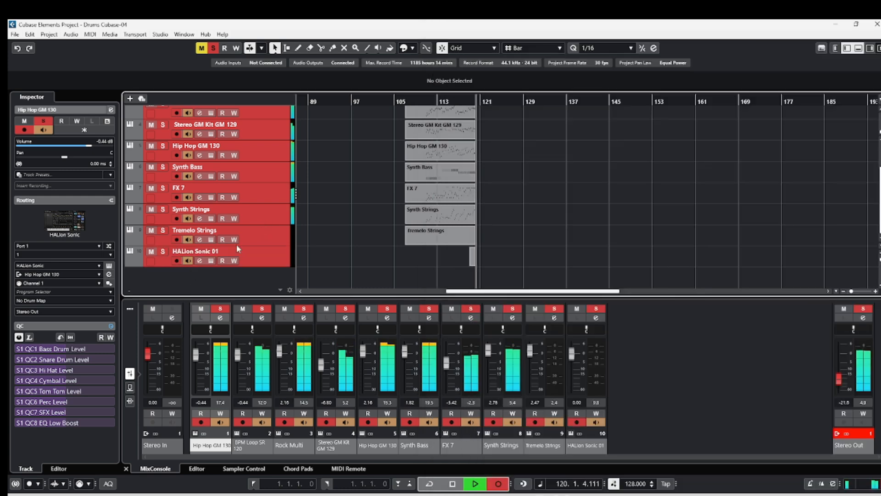
scroll(280, 198, up, 3)
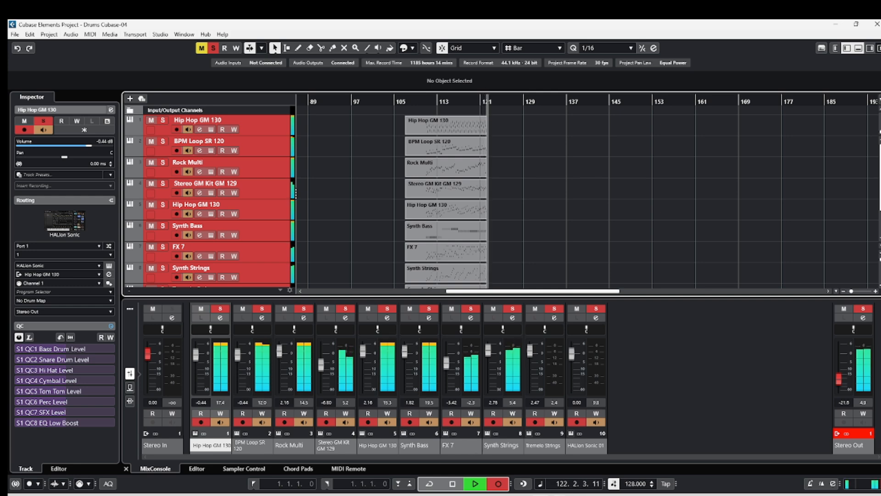
- Switch to Chordwalk, turn on the zigzag option beside the C2 octave setting and play the chords C, G, F and C
key(alt+Tab)
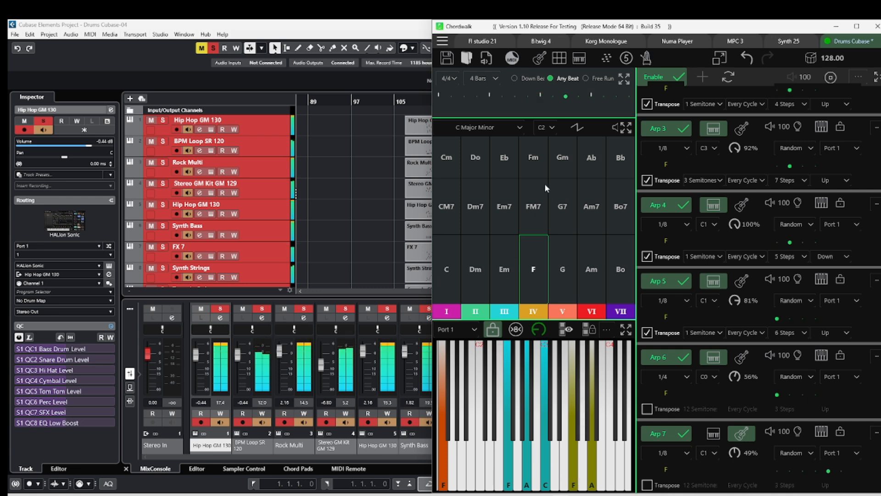
click(579, 129)
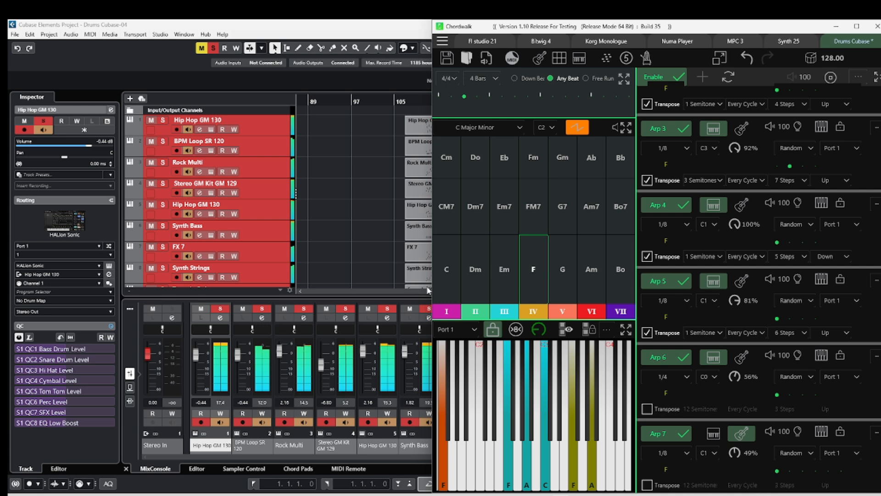
click(450, 276)
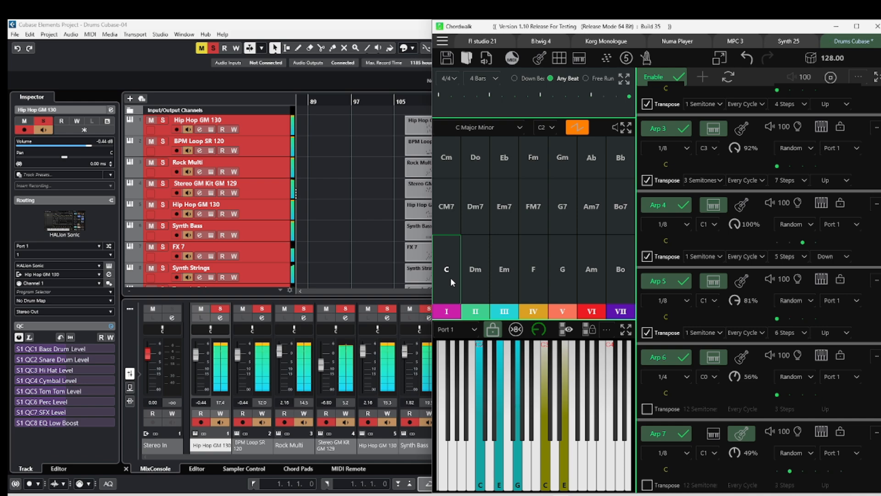
click(562, 275)
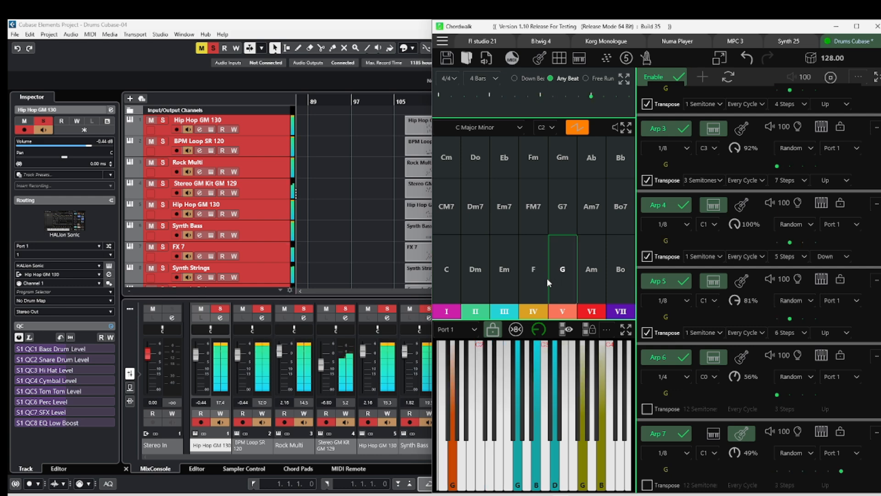
click(546, 279)
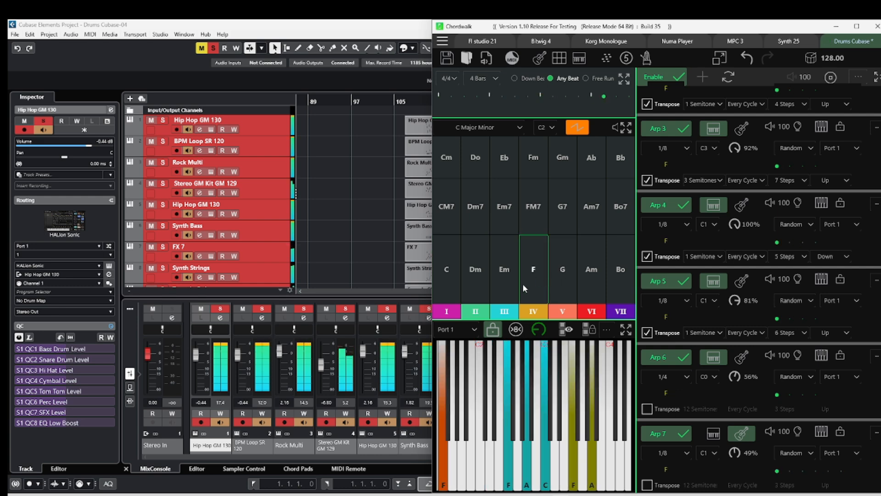
click(441, 273)
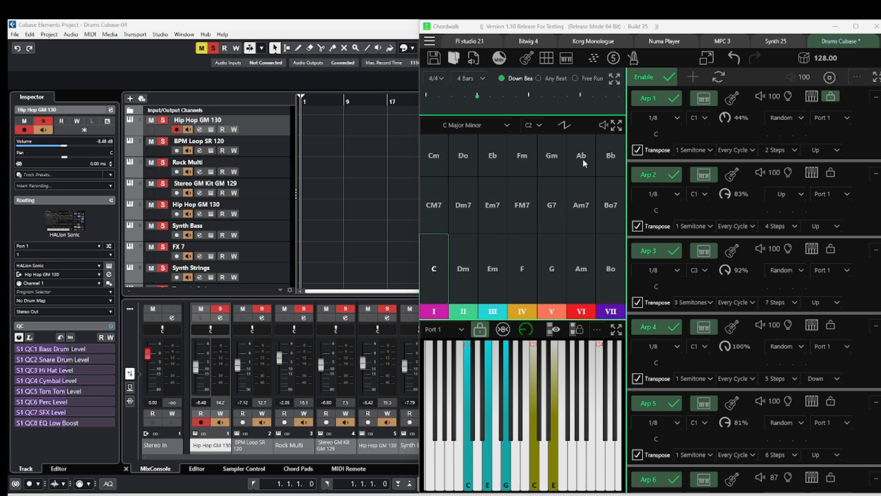
- Browse the available scales for the chord grid, keeping C Major Minor
click(508, 125)
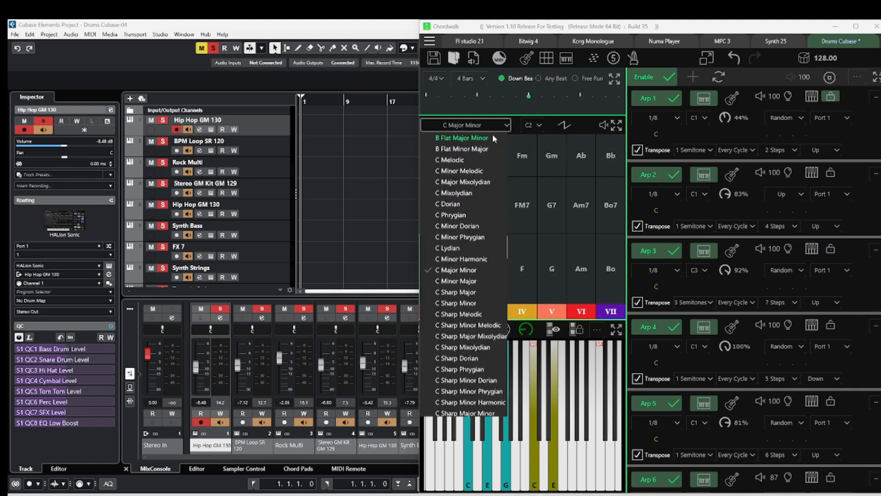
drag(507, 246, 500, 141)
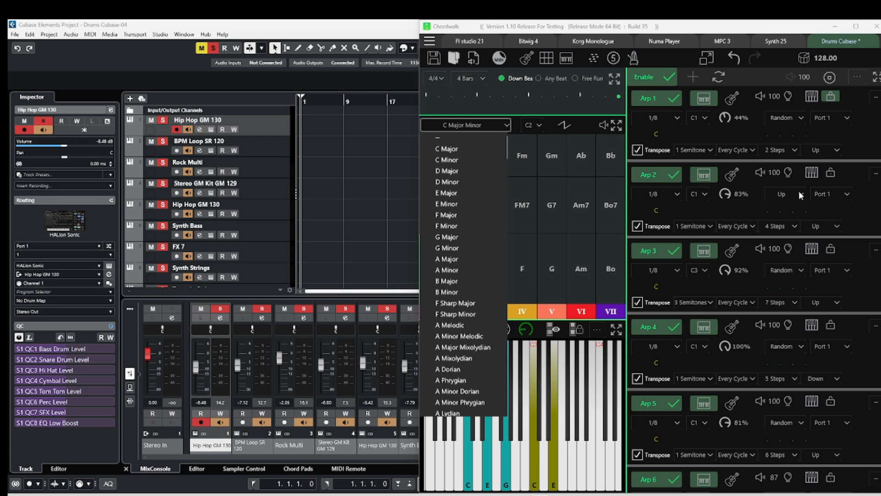
click(849, 144)
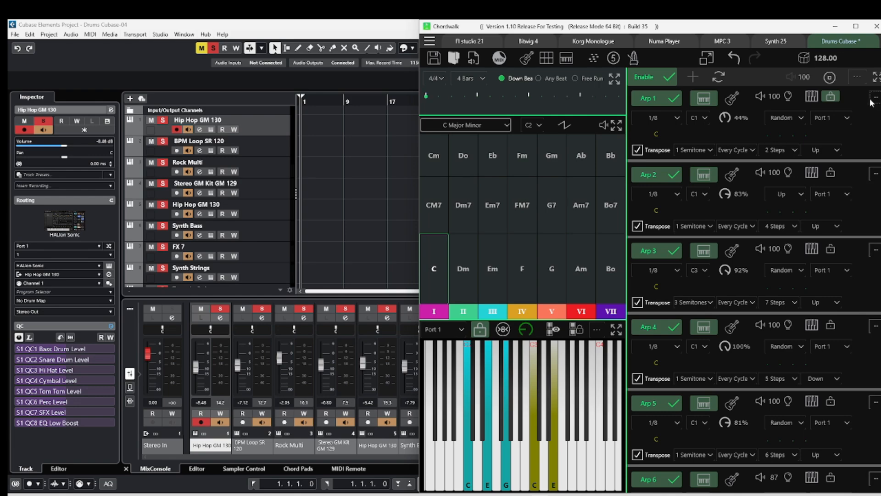
- Look over the arpeggiators and check the MIDI port and channel assignments of Arp 1, Arp 2 and Arp 3
scroll(850, 402, down, 3)
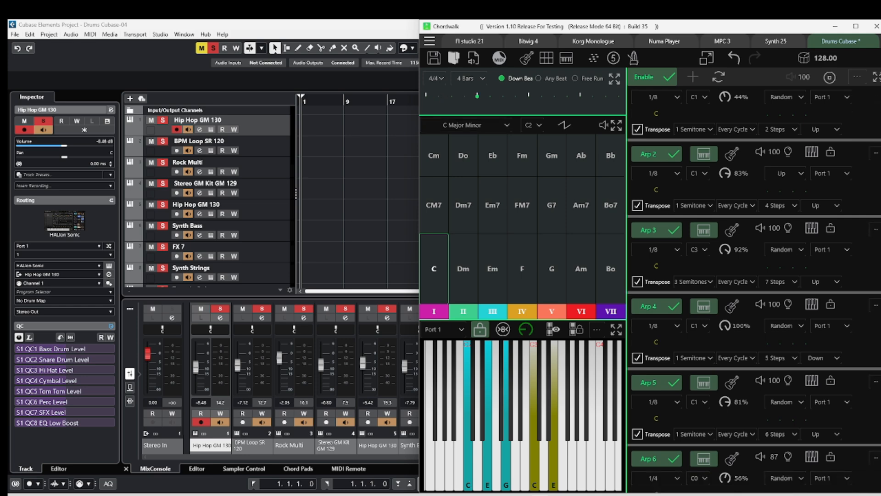
scroll(849, 402, down, 2)
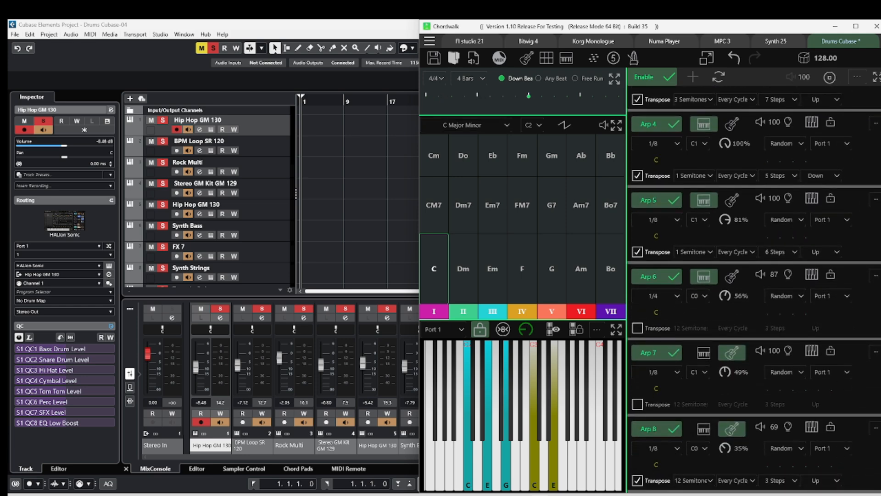
scroll(849, 402, up, 4)
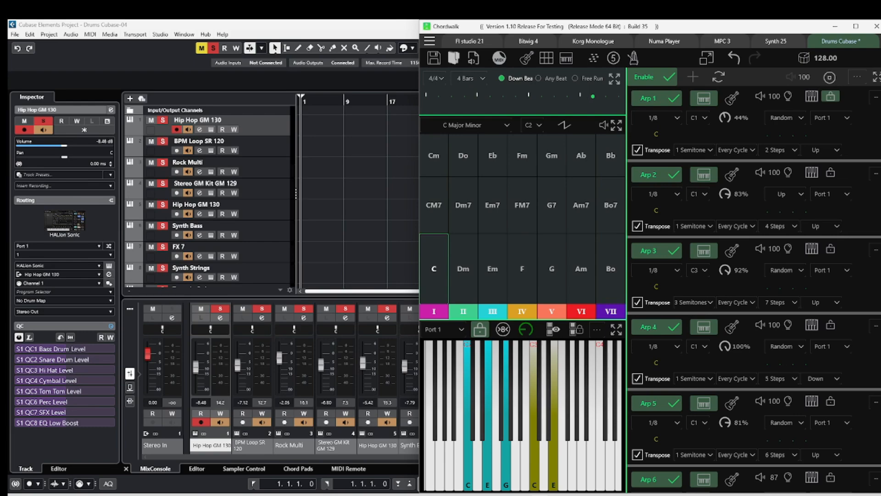
click(831, 117)
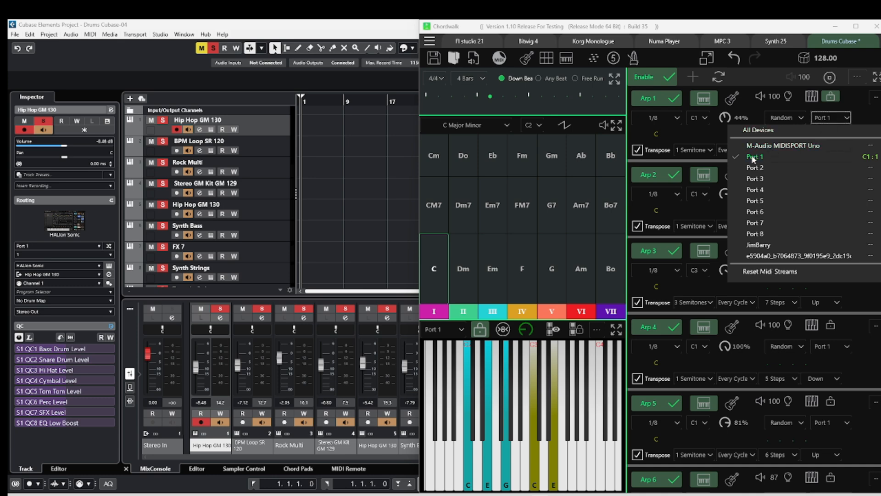
click(868, 158)
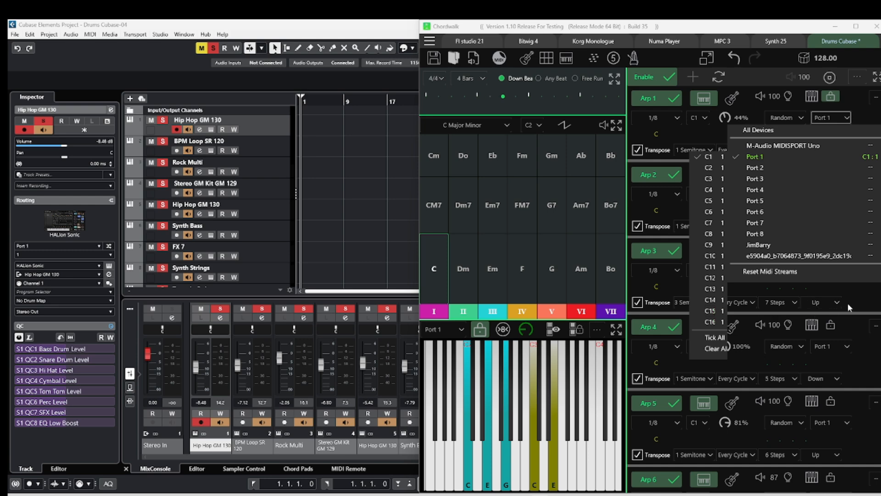
click(865, 299)
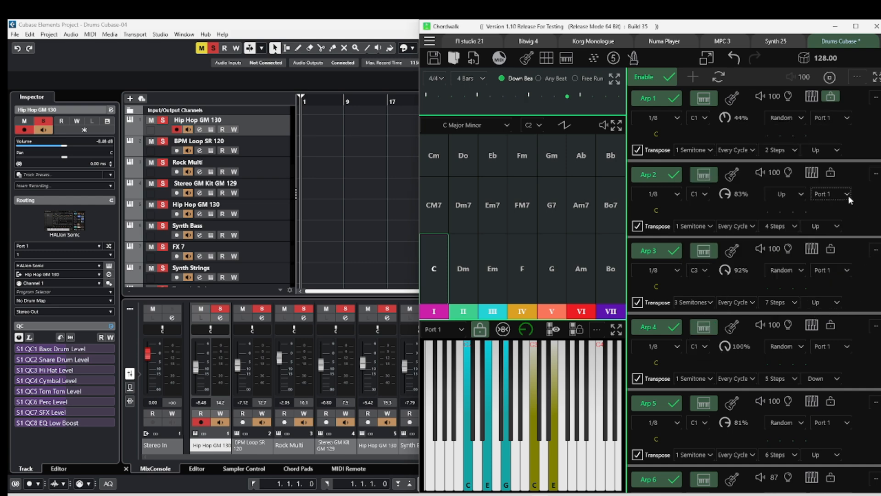
click(848, 194)
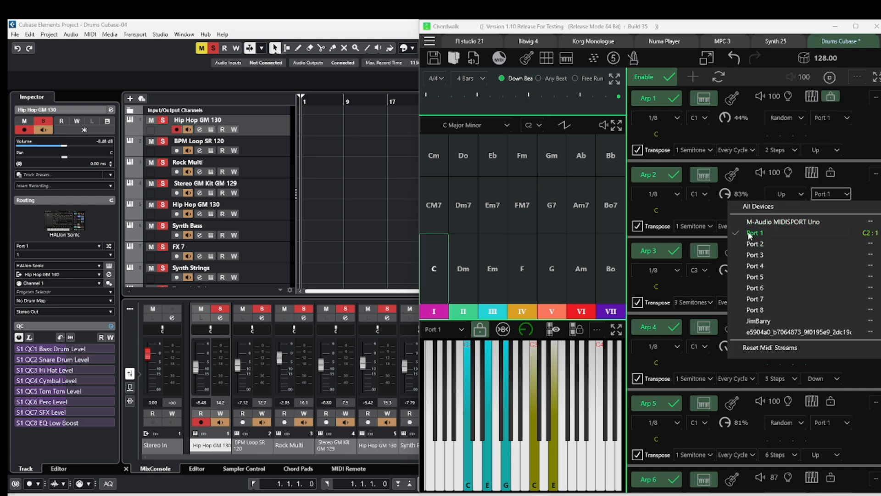
click(871, 233)
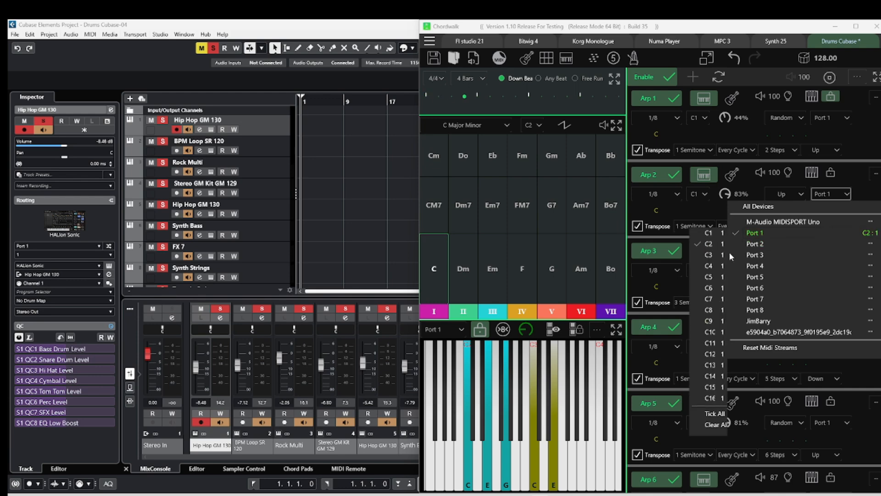
click(865, 369)
click(847, 271)
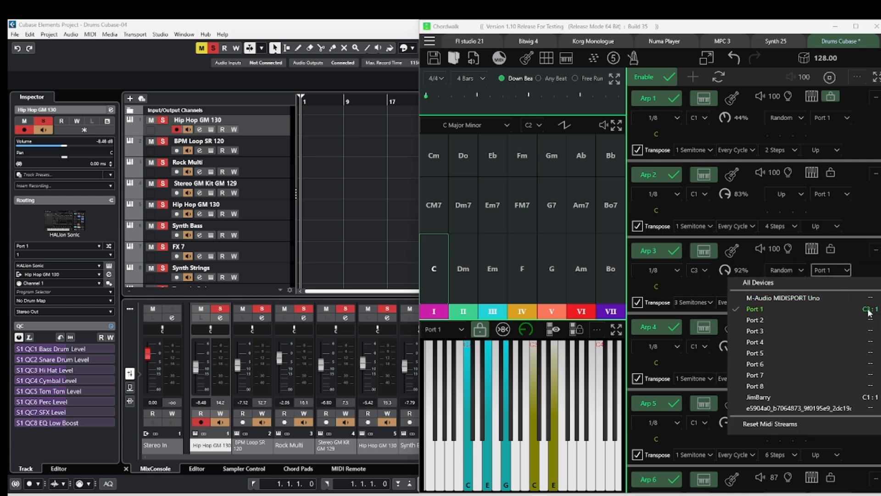
click(864, 454)
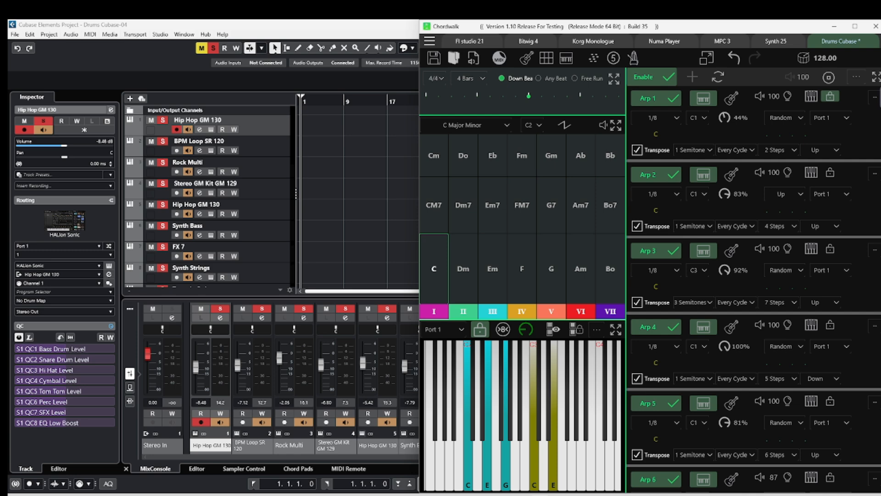
- Check the MIDI port and channel assignments of Arp 6, Arp 7, Arp 8 and the on-screen keyboard
scroll(859, 398, down, 3)
scroll(860, 397, down, 1)
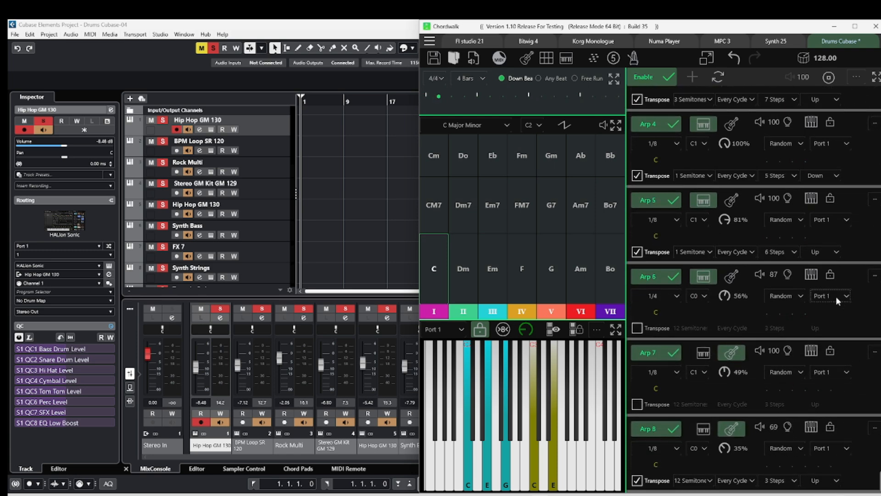
click(835, 295)
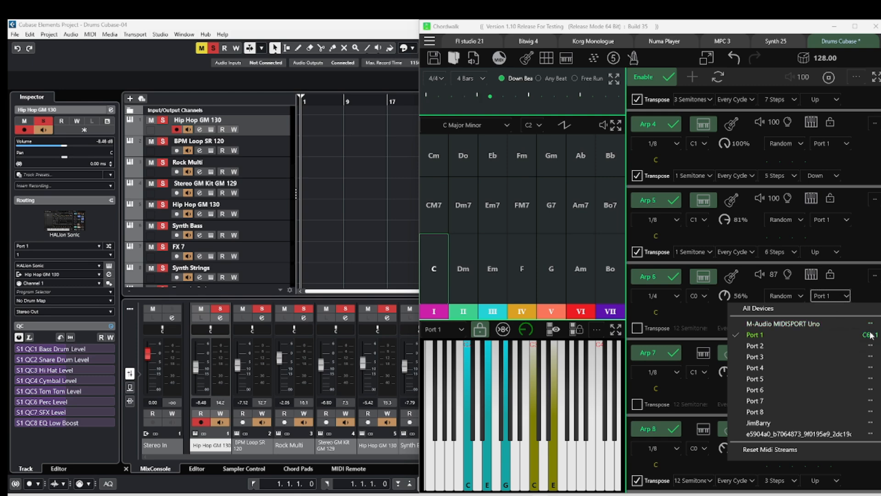
mouse_move(854, 339)
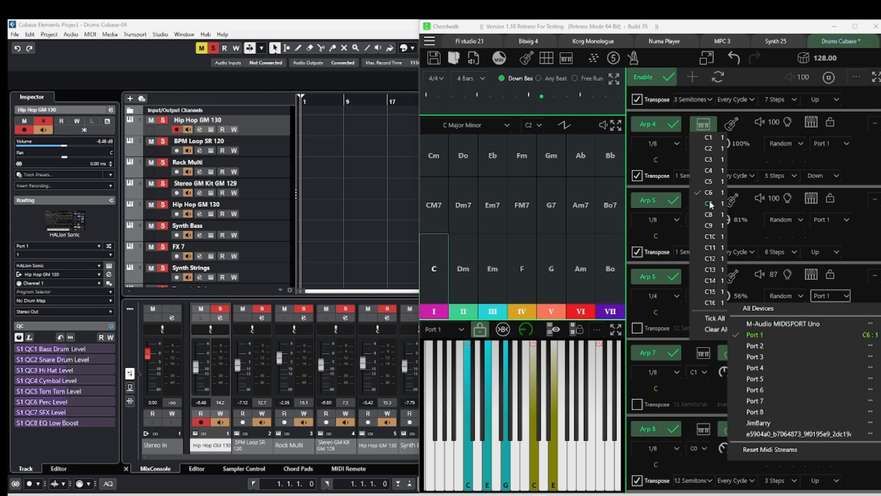
click(715, 387)
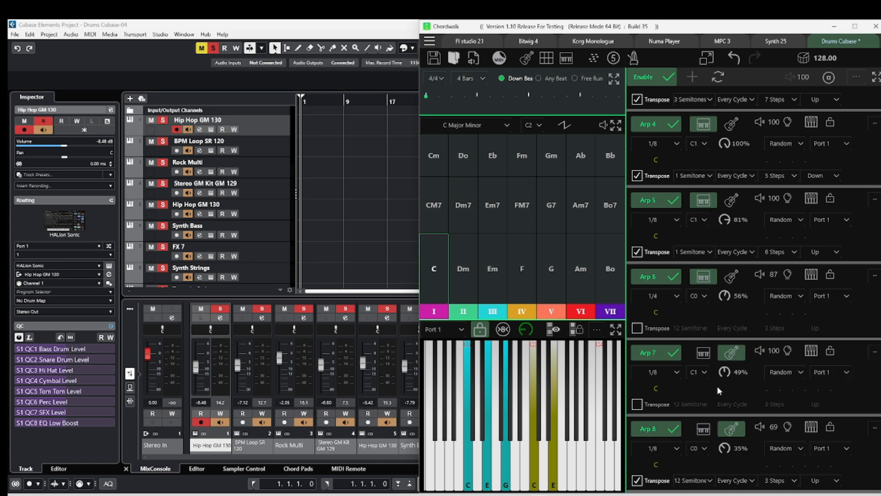
click(844, 371)
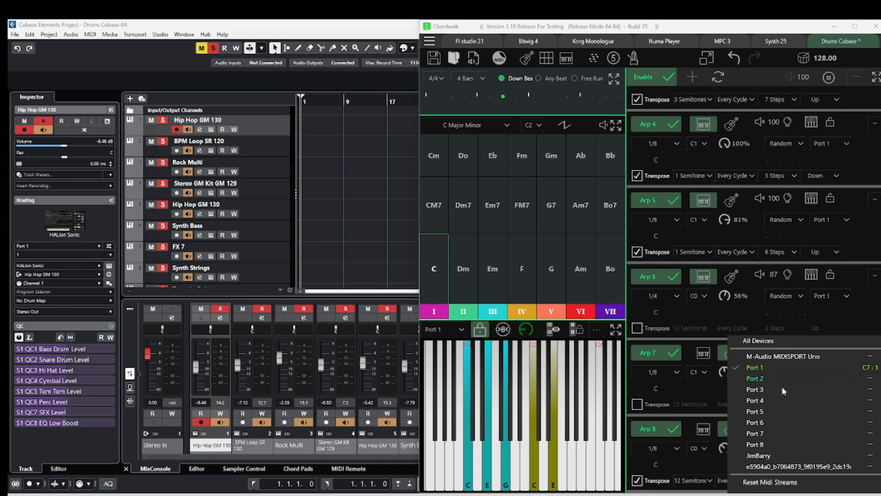
click(707, 460)
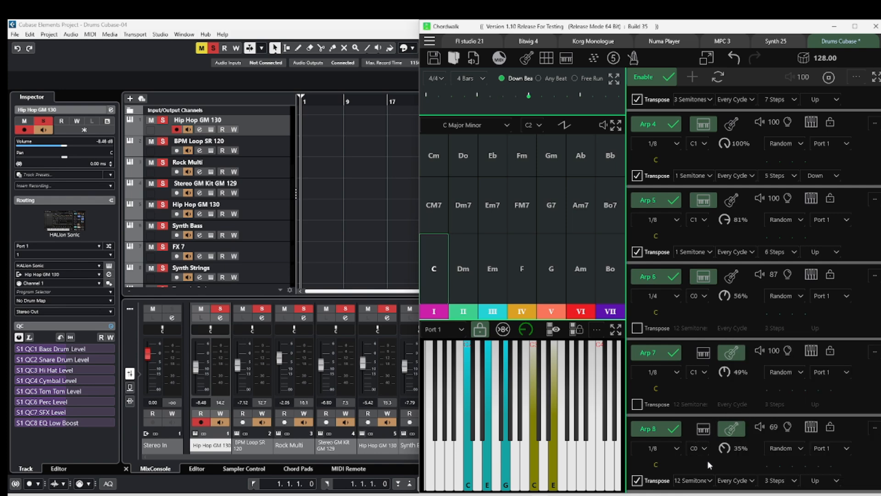
click(831, 450)
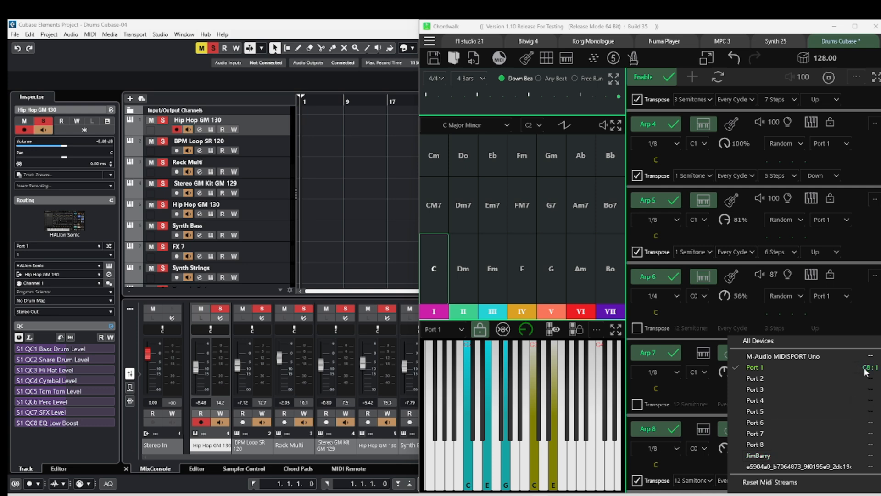
click(463, 329)
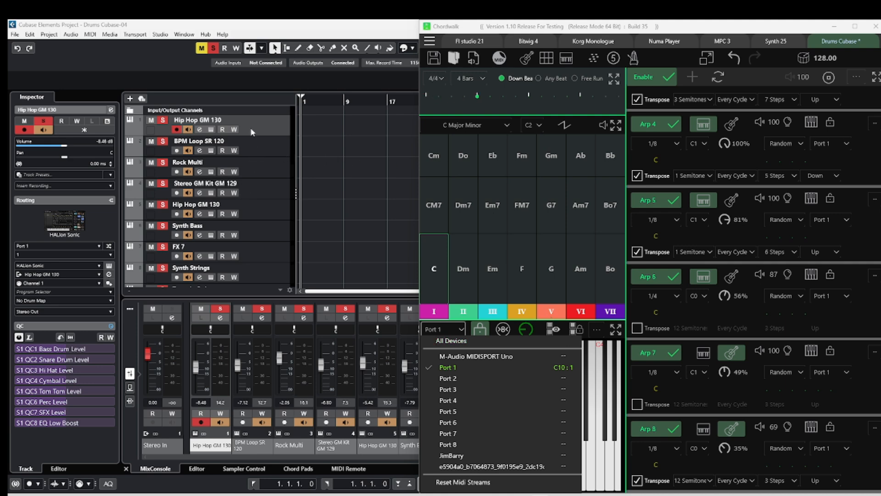
- Switch to Cubase and view the MIDI input options of the first Hip Hop GM 130 track
click(265, 129)
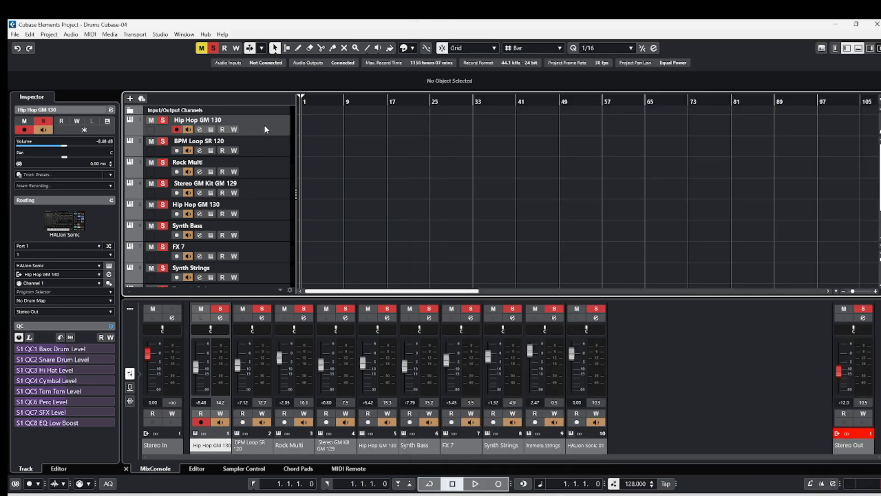
click(89, 245)
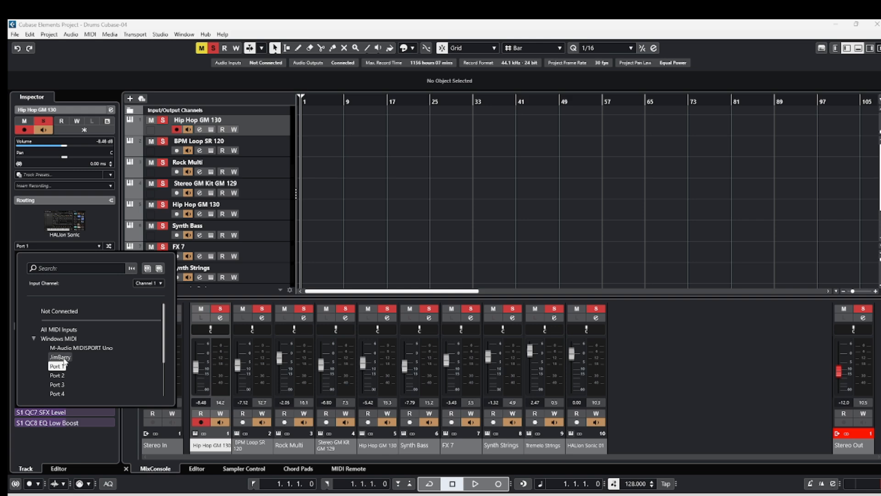
click(21, 221)
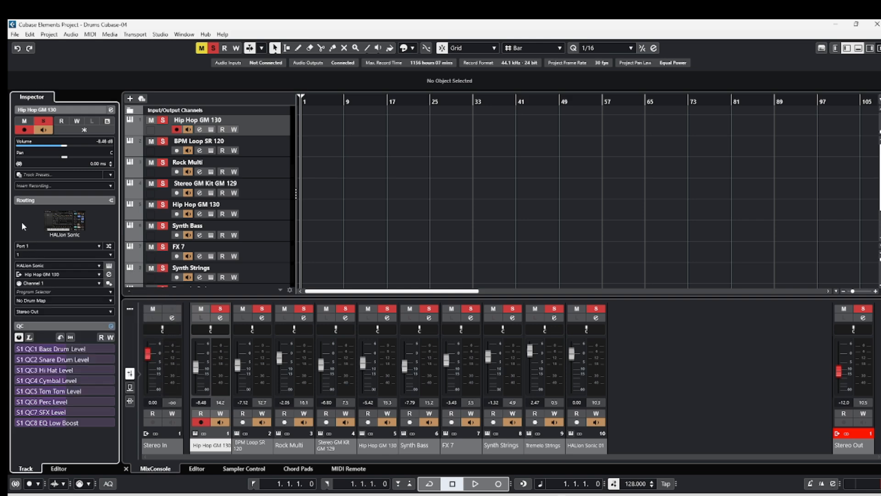
- Inspect the MIDI input channel options of the first Hip Hop GM 130 track, keeping channel 1
click(32, 254)
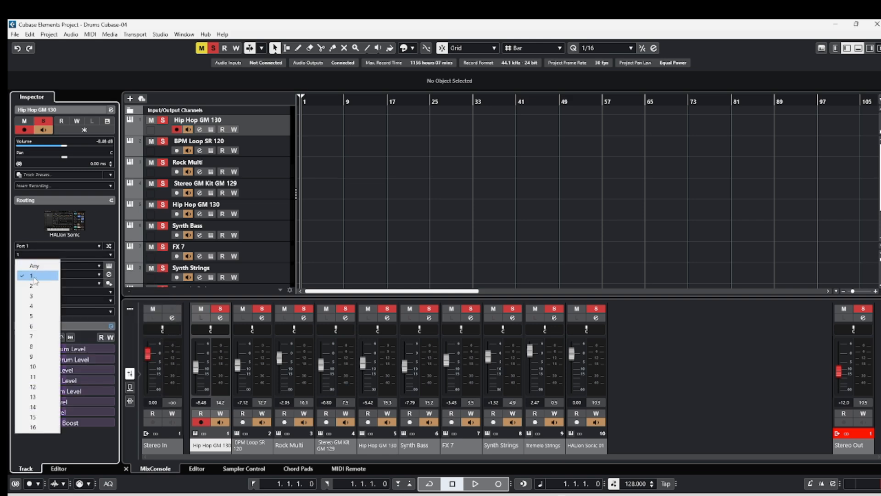
click(111, 256)
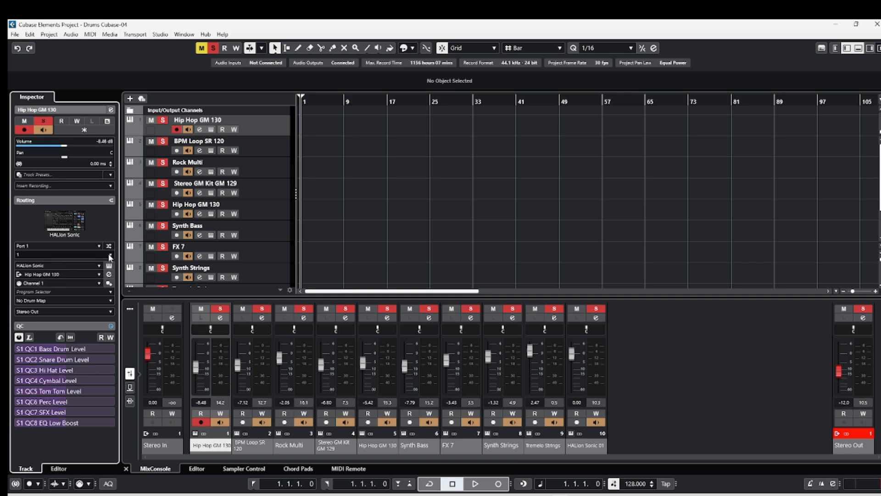
click(29, 255)
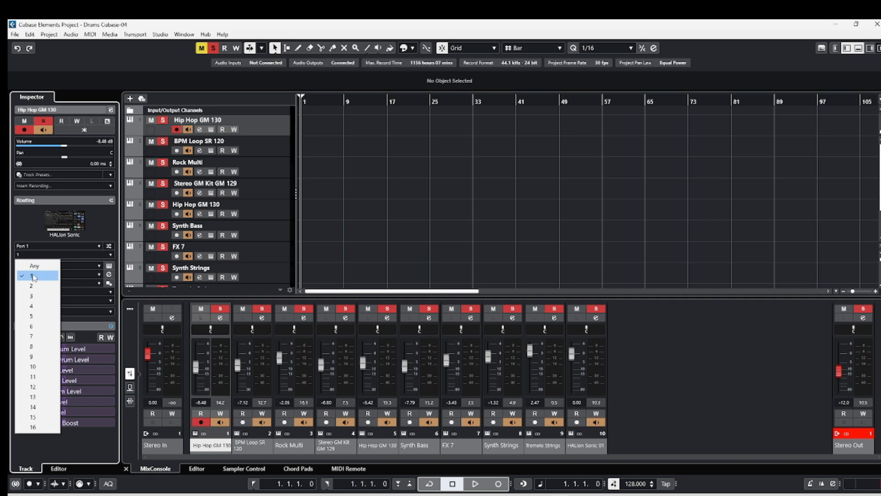
- Check the MIDI input port and channel options of the BPM Loop SR 120 track, leaving Port 1 and channel 2
click(271, 147)
click(272, 147)
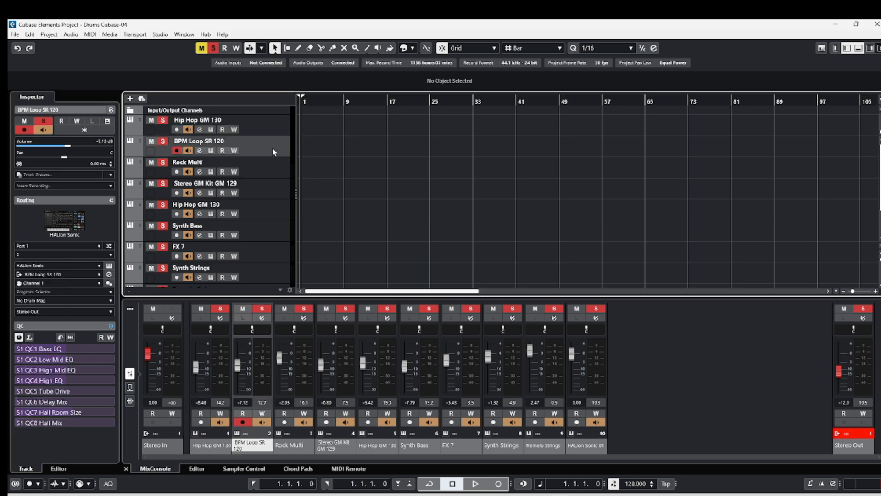
click(31, 246)
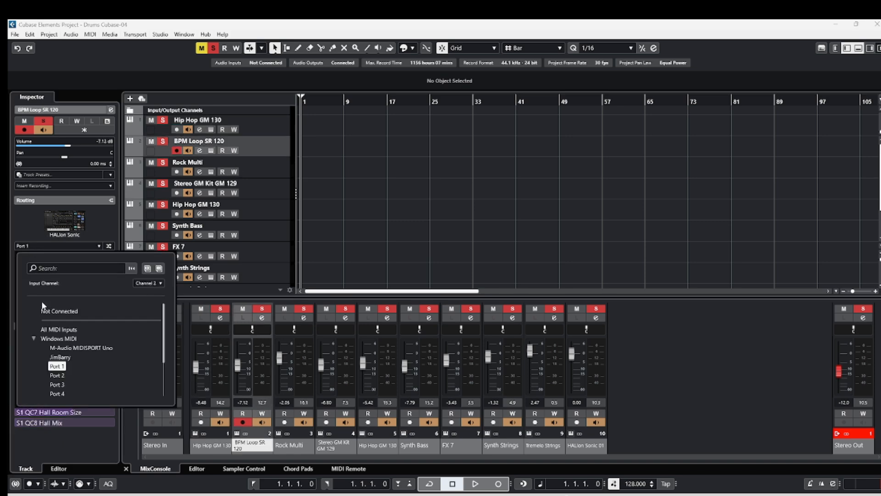
click(21, 229)
click(28, 255)
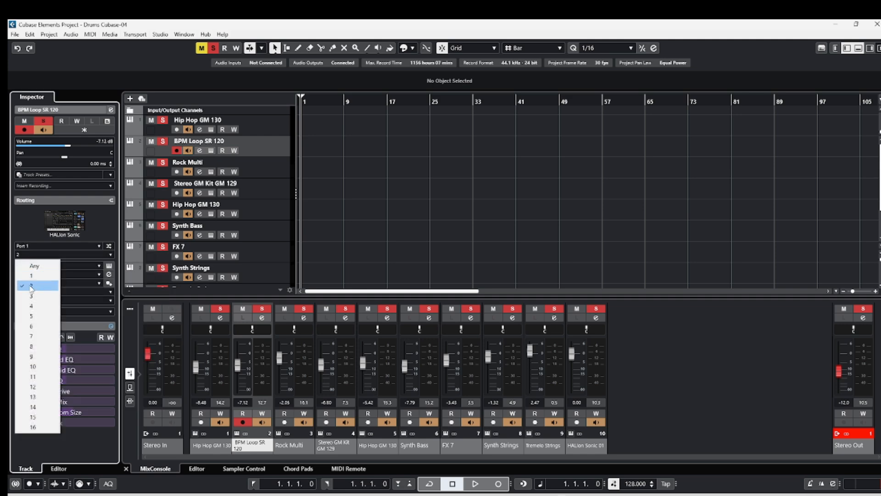
click(264, 171)
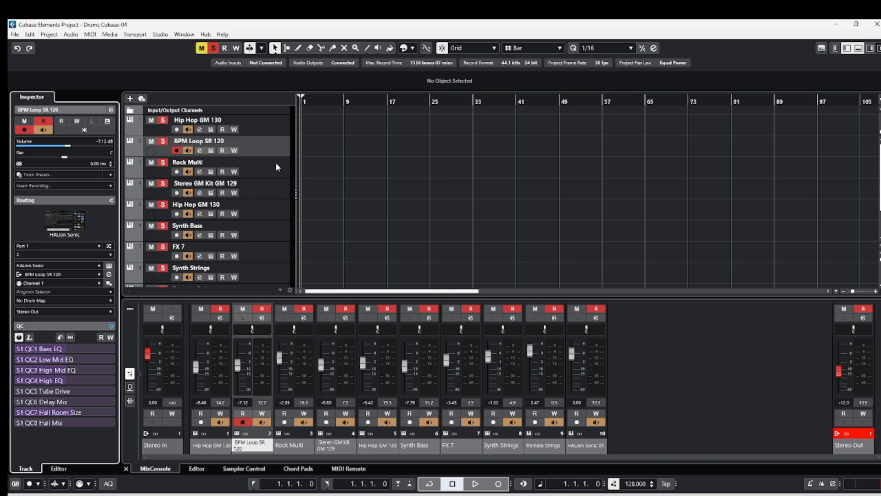
- Check the input channel assignments of the Rock Multi, Synth Bass, Synth Strings and HALion Sonic 01 tracks
click(275, 164)
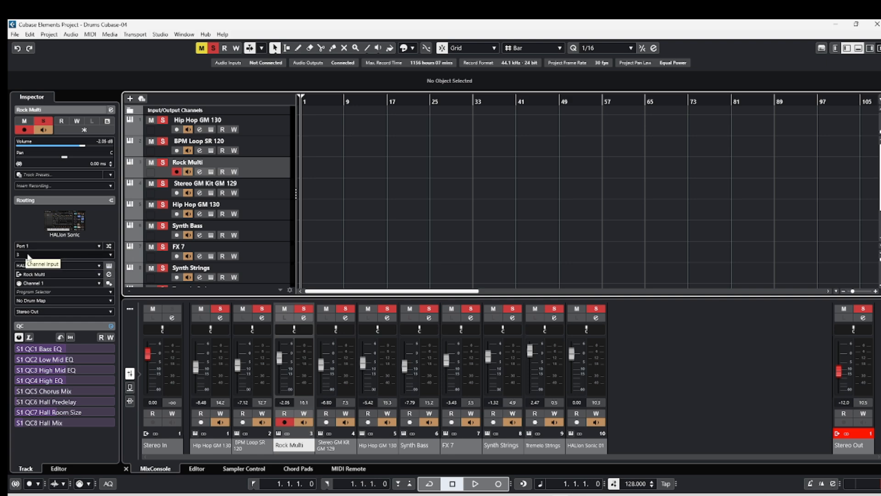
click(266, 238)
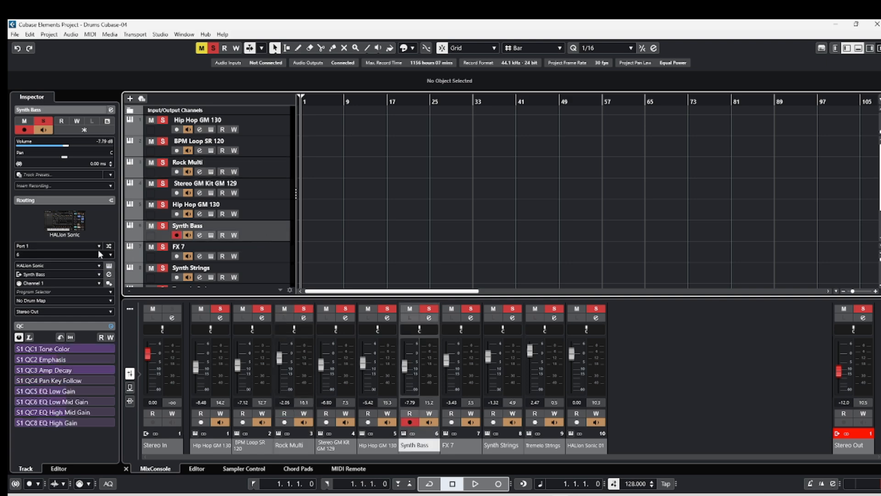
click(269, 273)
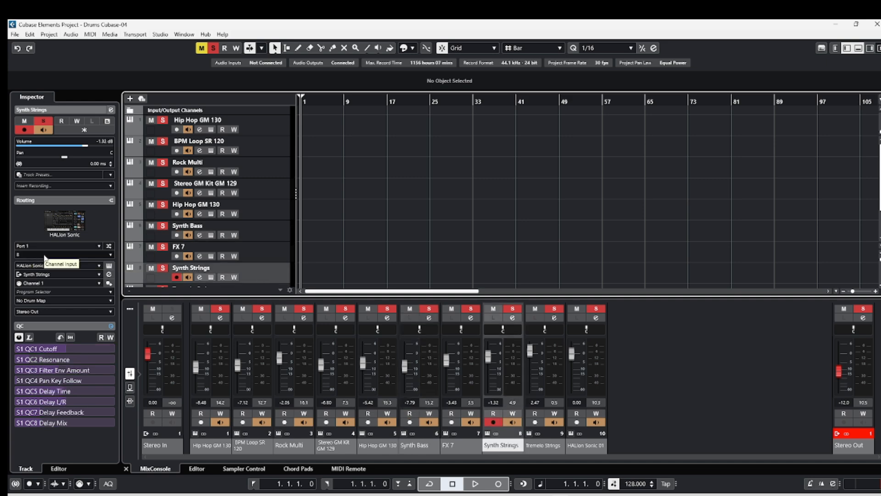
scroll(259, 205, down, 3)
click(256, 258)
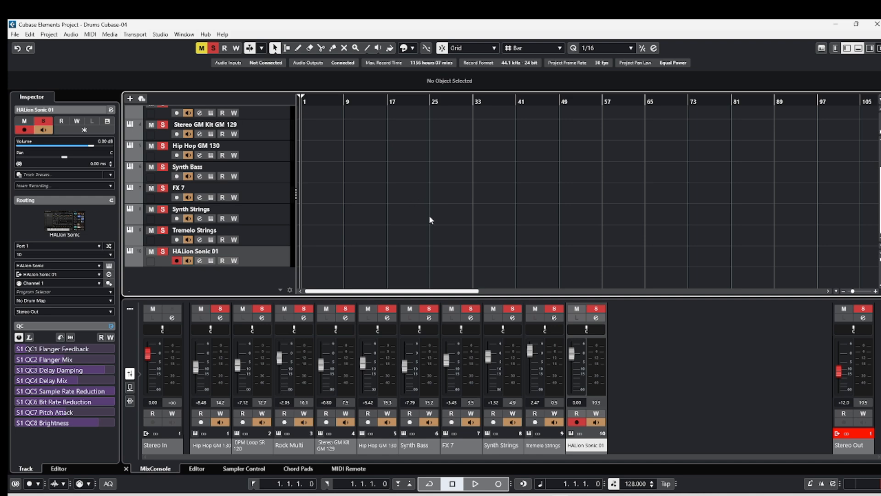
- Switch to Chordwalk and view the loopback MIDI ports in loopMIDI, closing its window when done
click(526, 476)
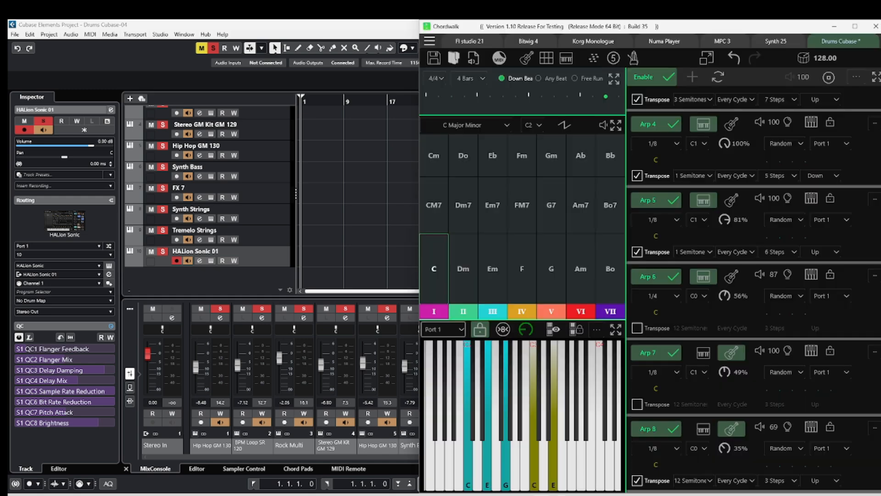
mouse_move(581, 492)
click(590, 476)
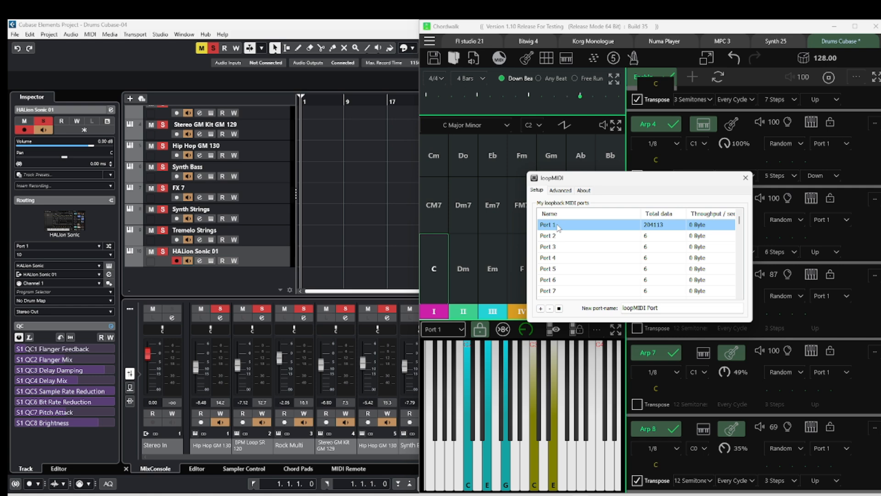
click(746, 178)
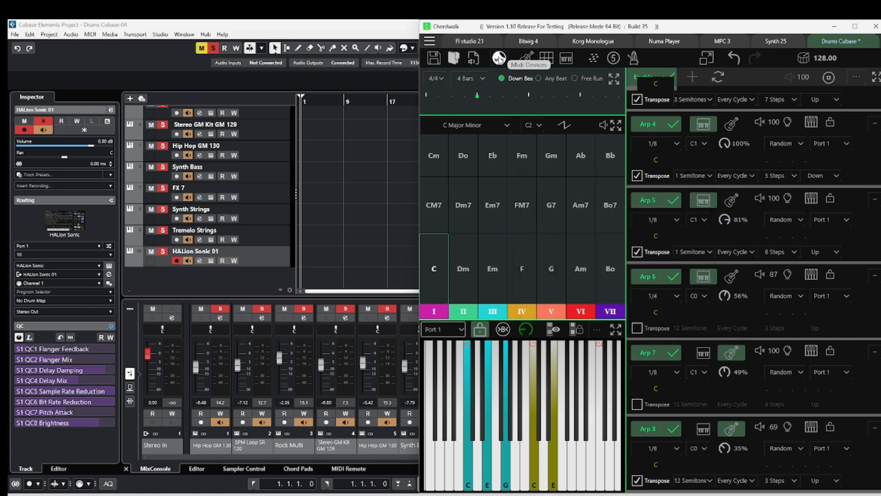
- Review Port 1 and its volume in Chordwalk's MIDI devices list, closing the list when done
click(499, 58)
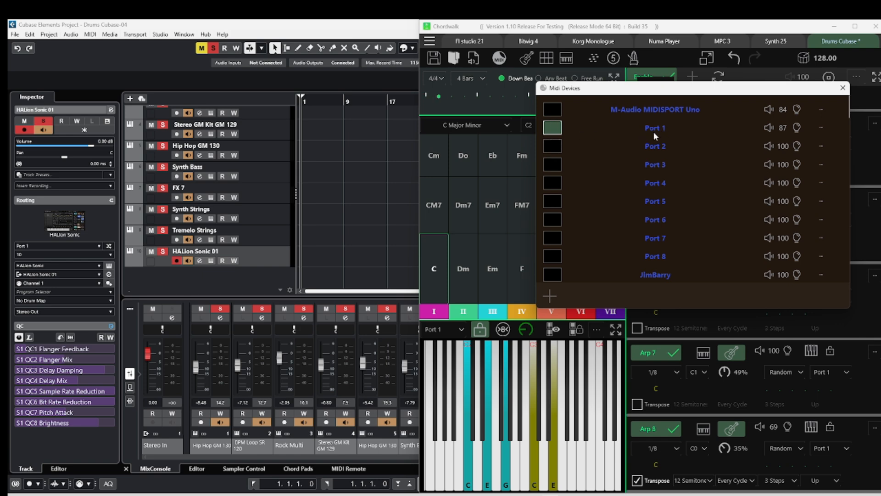
click(772, 129)
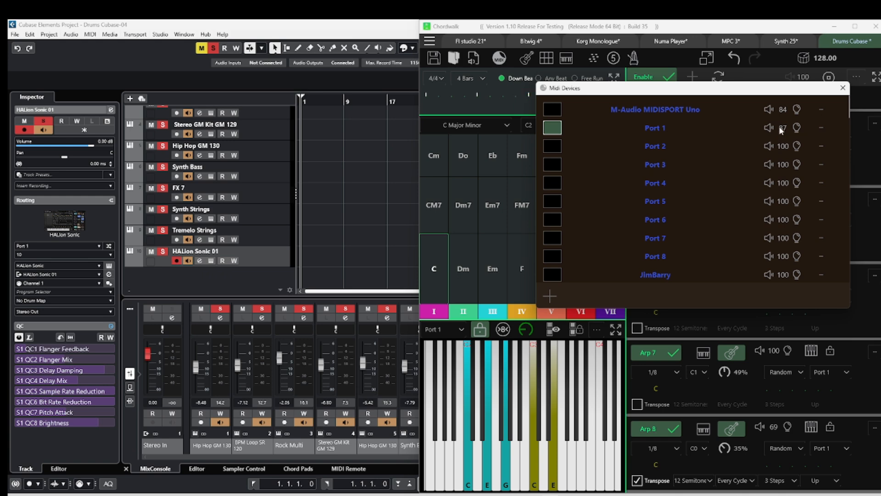
click(784, 129)
click(842, 88)
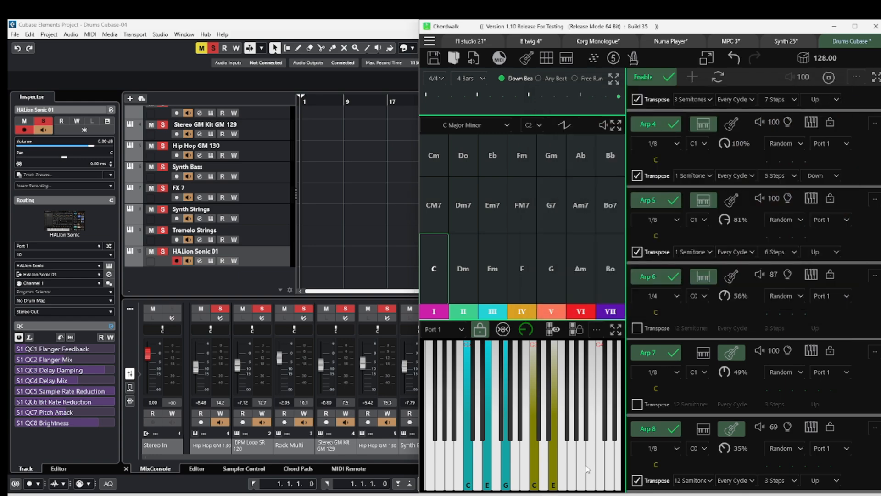
- Switch to Cubase, start recording and move record arming from HALion Sonic 01 to the first Hip Hop GM 130 track
mouse_move(571, 494)
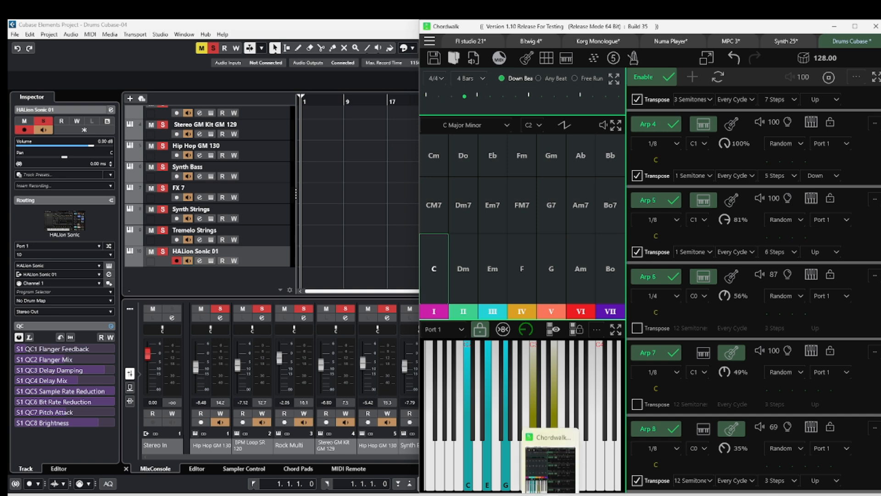
click(571, 459)
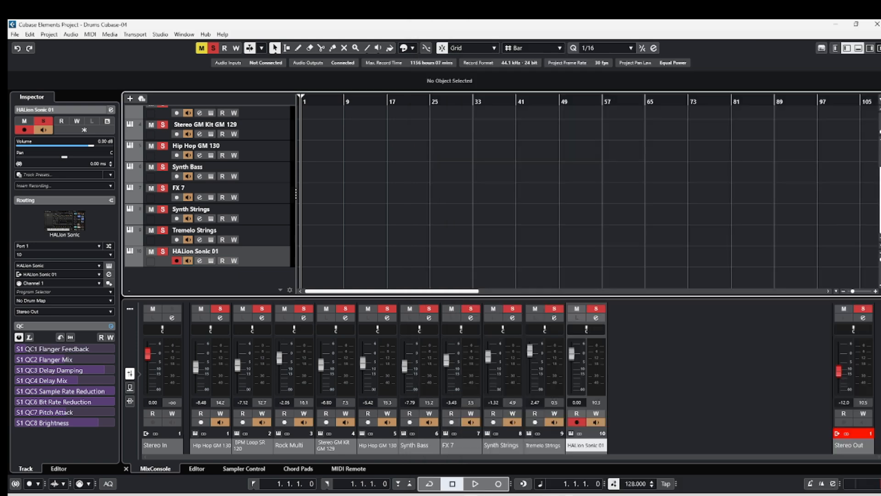
click(498, 483)
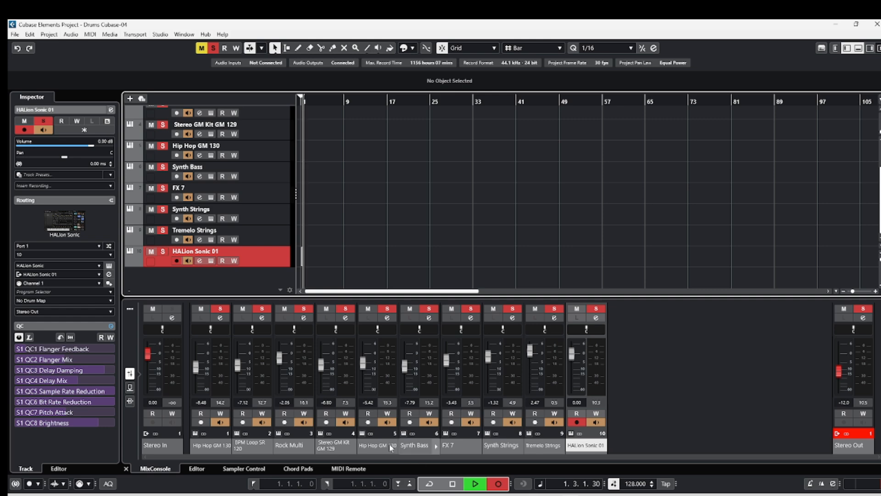
click(176, 261)
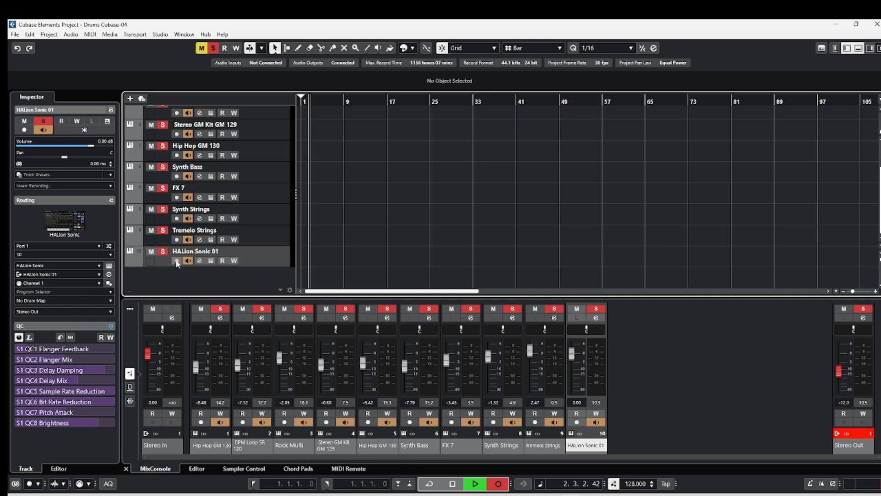
scroll(260, 225, up, 3)
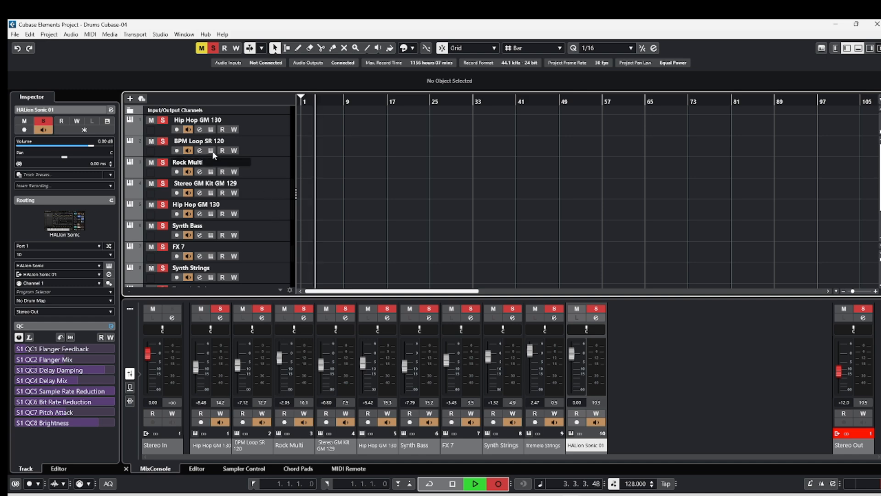
click(176, 129)
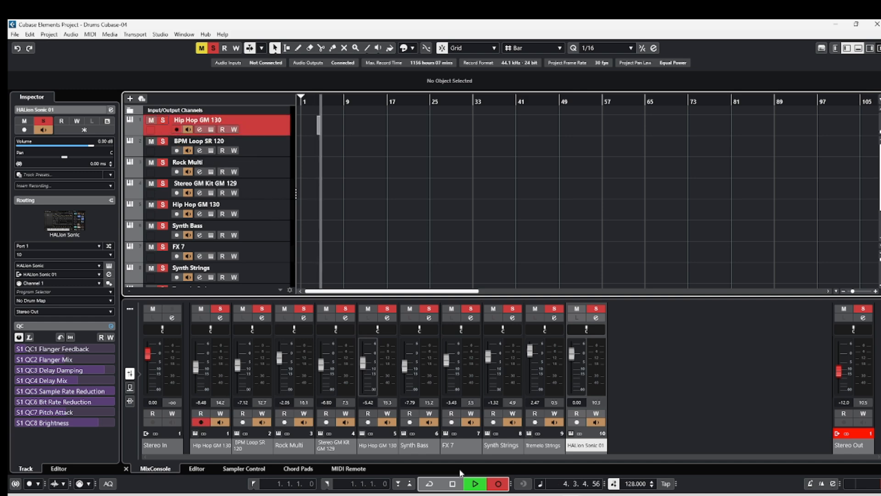
- Switch to Chordwalk, solo Arp 1 and play the C chord from the chord grid
key(alt+Tab)
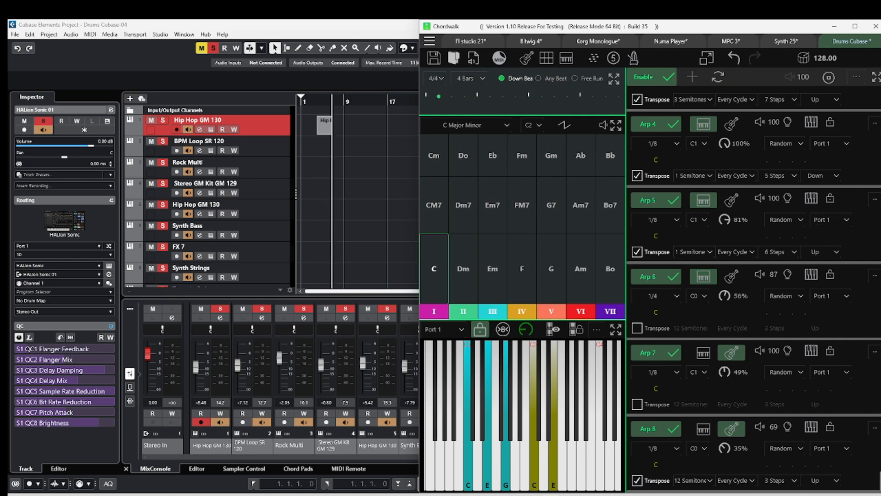
scroll(772, 138, up, 5)
click(788, 96)
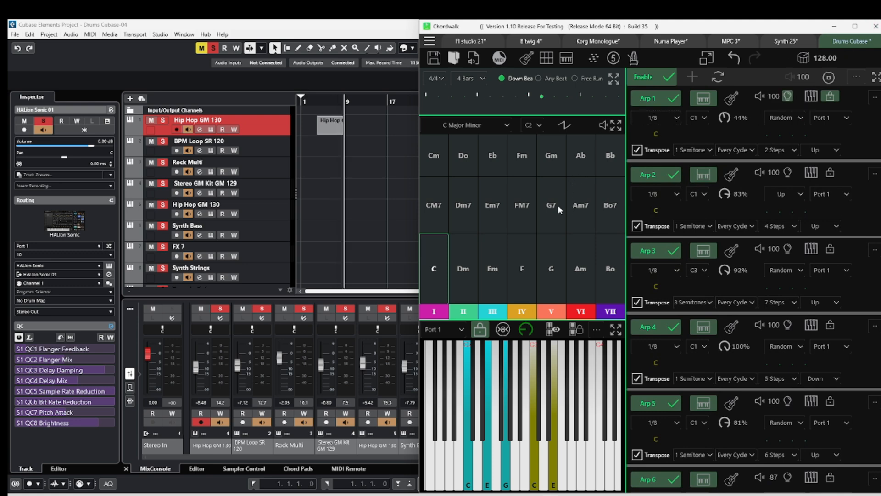
click(430, 277)
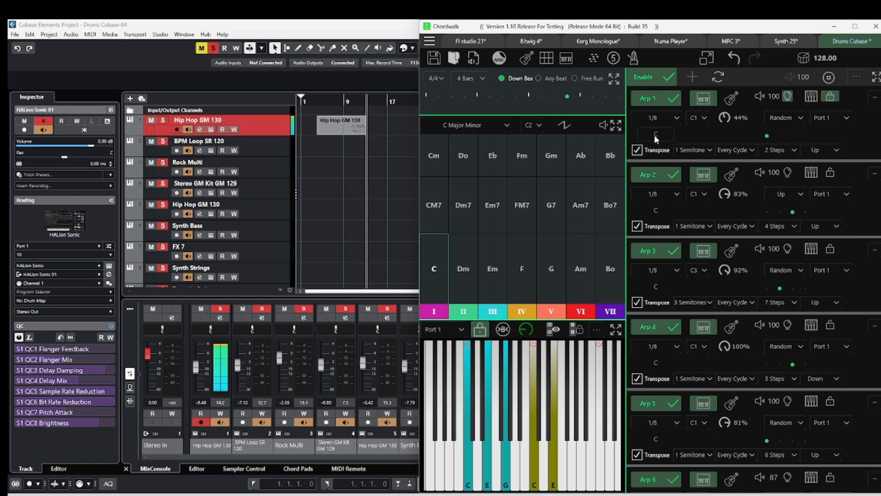
- Browse Arp 1's note rate and octave options, keeping 1/8 and C1
click(656, 117)
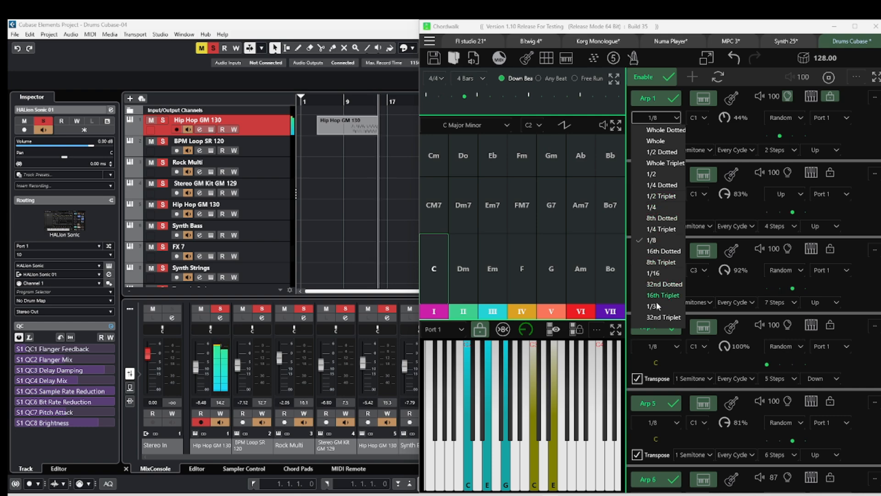
click(716, 132)
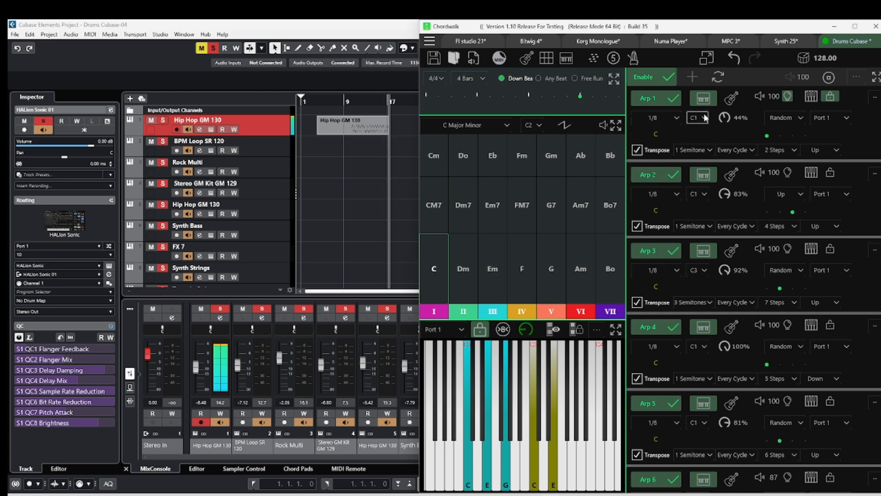
click(706, 118)
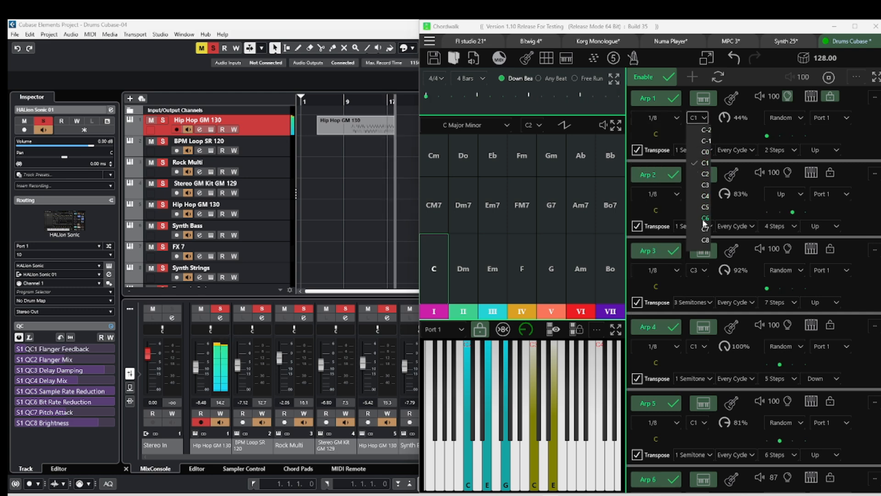
click(738, 139)
- Set Arp 1's percentage knob to 41% and browse its pattern directions, keeping Random
mouse_move(730, 118)
mouse_down()
mouse_move(735, 56)
mouse_move(725, 167)
mouse_move(724, 122)
mouse_up()
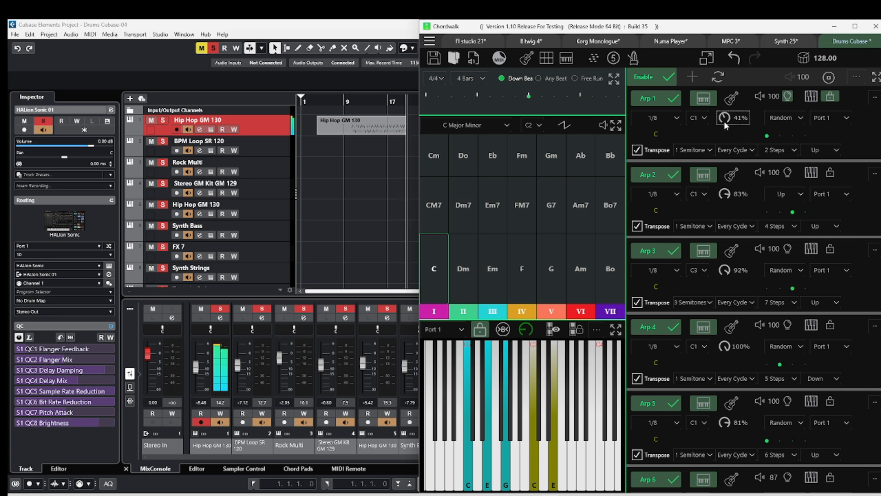
click(788, 118)
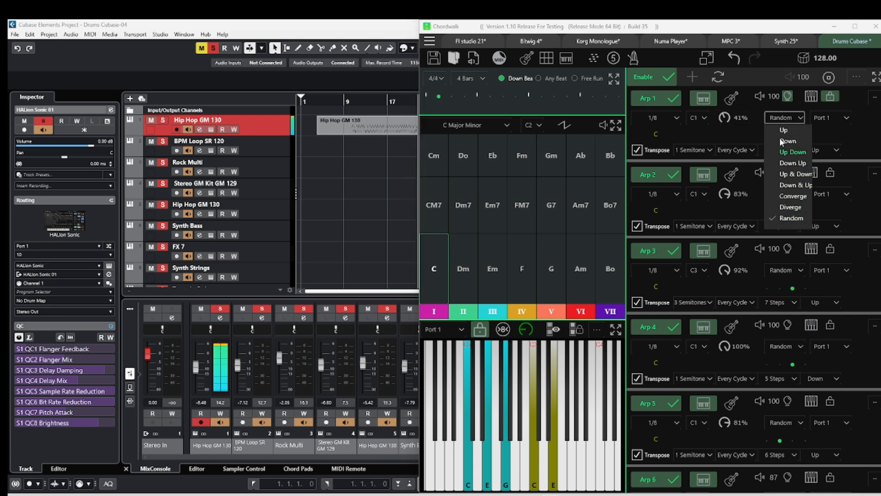
click(706, 101)
- Try Arp 1 in guitar mode and return it to keyboard mode
click(732, 100)
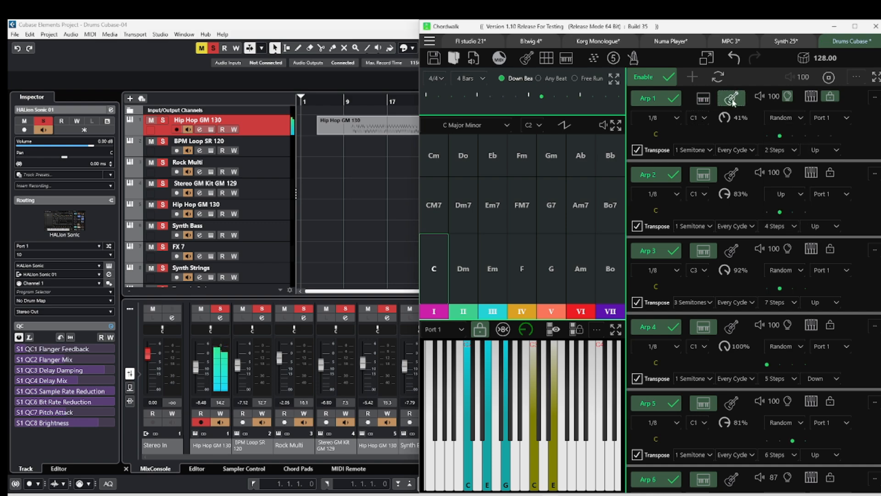
click(704, 100)
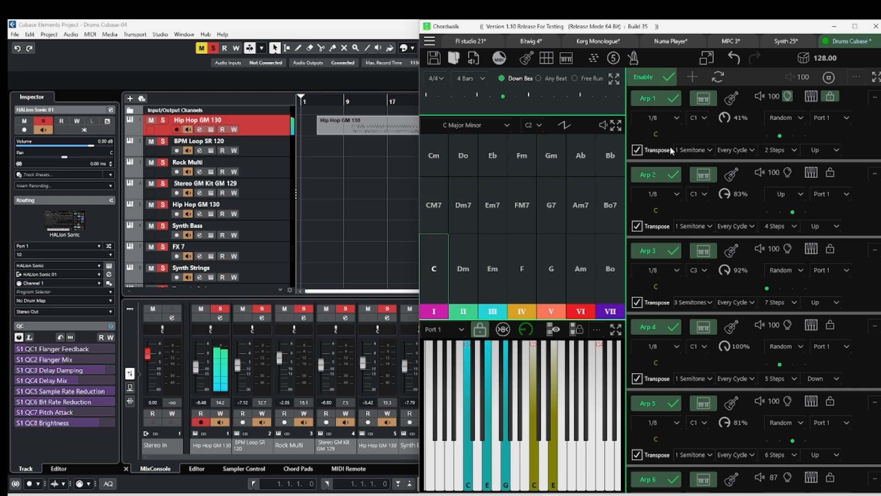
- Toggle Arp 1's transposition off and on, and set its interval to 3 semitones (Minor Third)
click(636, 150)
click(637, 150)
click(692, 151)
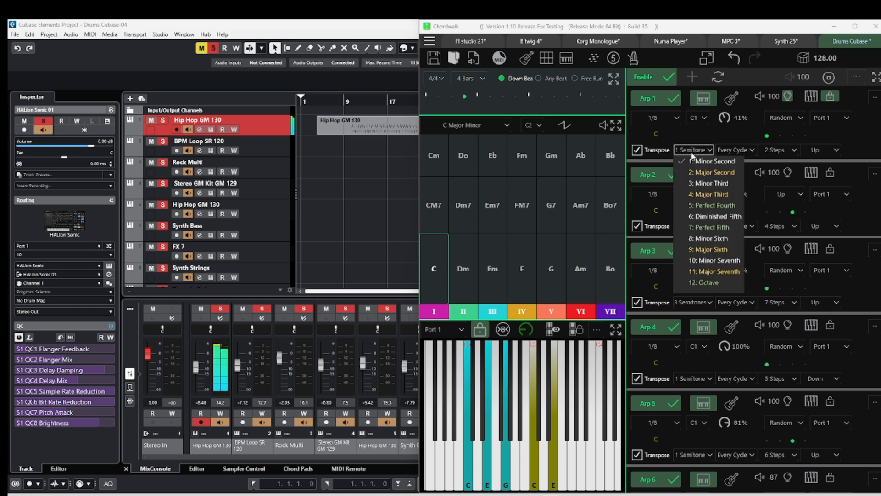
click(700, 182)
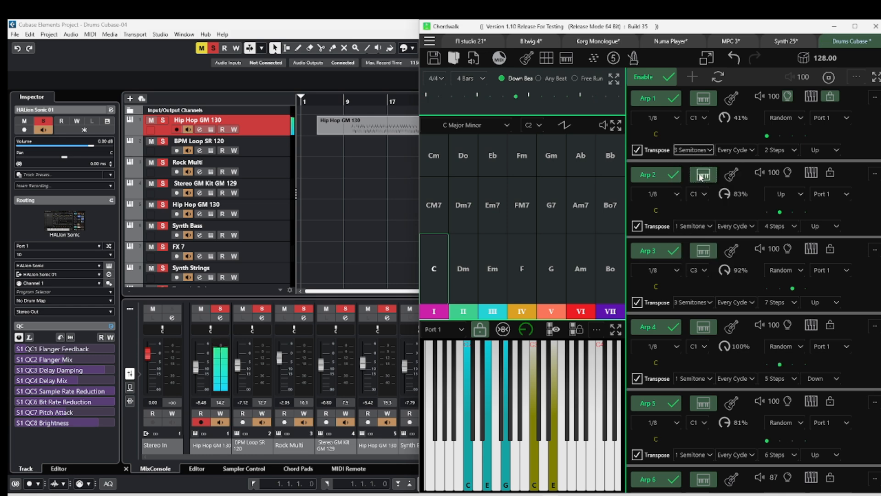
- Try a 7-semitone transposition interval on Arp 1 and set it to 1 semitone (Minor Second)
click(707, 150)
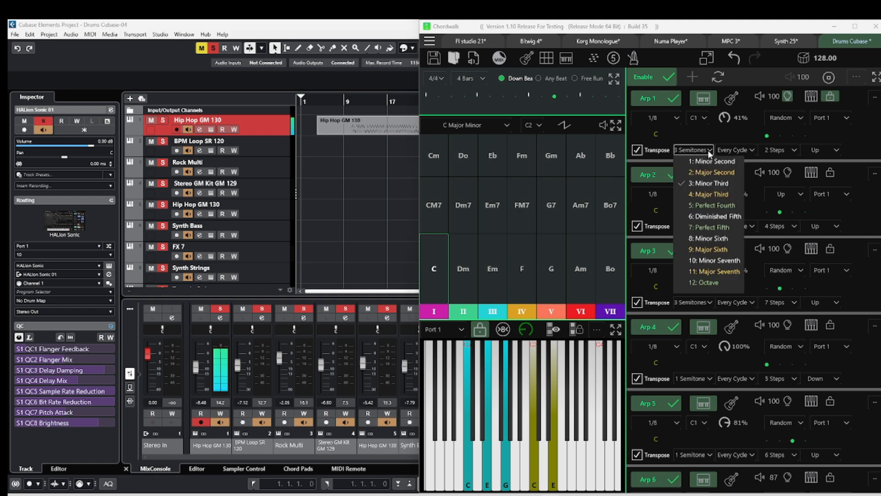
click(698, 234)
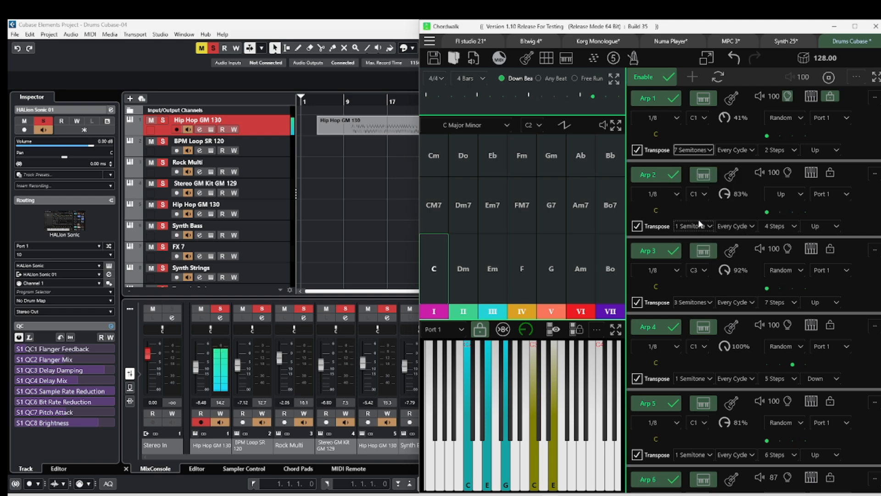
click(709, 150)
click(707, 162)
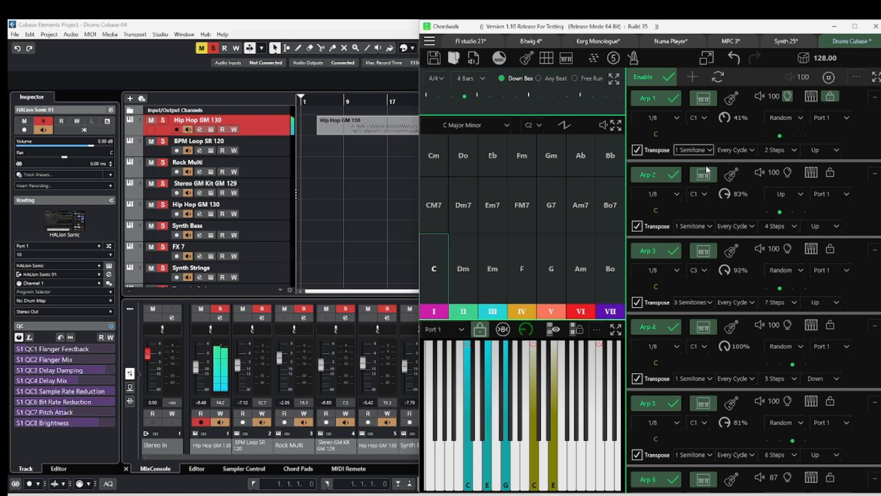
- Browse Arp 1's transposition cycle and direction options, trying 5 Steps and restoring 2 Steps, with Every Cycle and Up kept
click(737, 150)
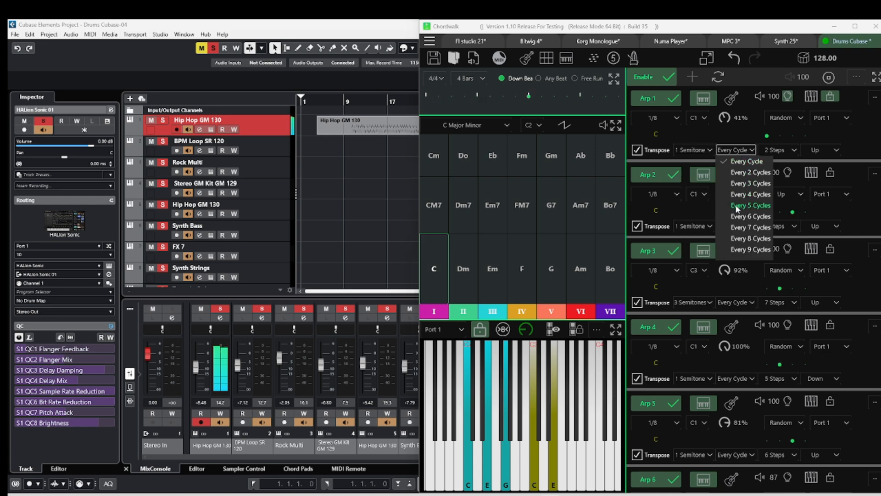
click(773, 149)
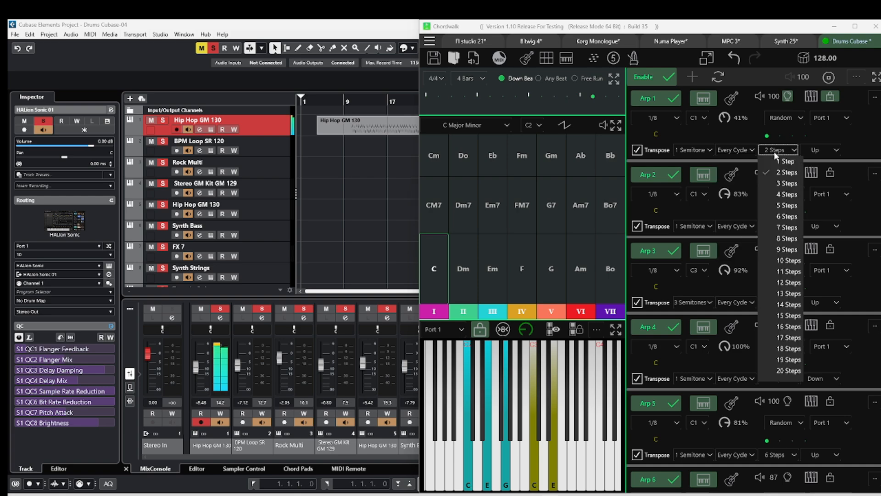
click(787, 203)
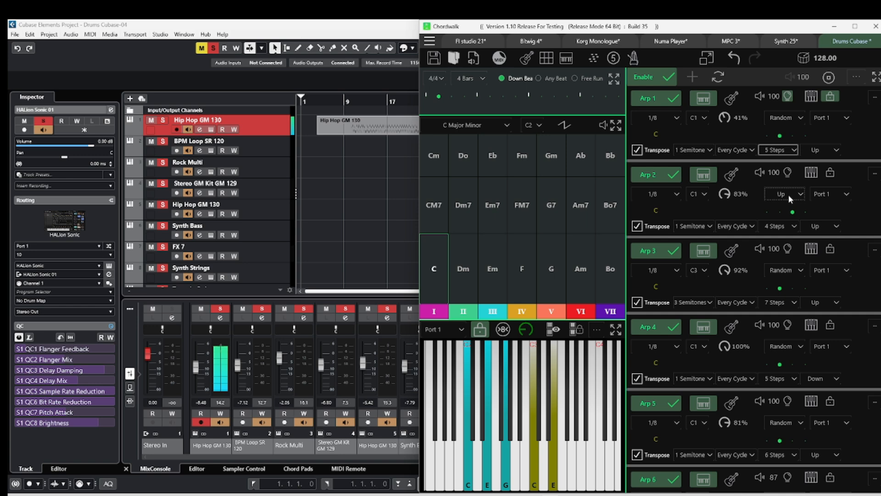
click(794, 150)
click(788, 172)
click(816, 149)
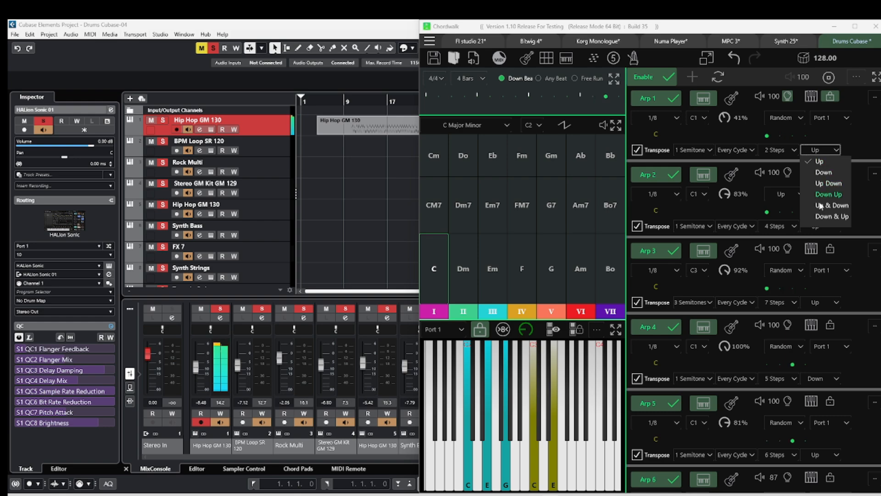
click(868, 143)
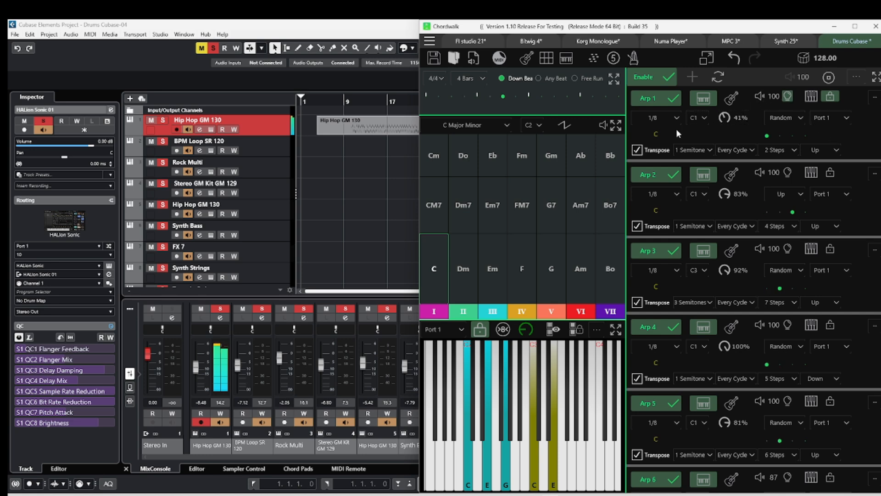
- Open Arp 1's C chord note settings and set the C note's first item volume to 97, keeping its order and Default rate
click(660, 134)
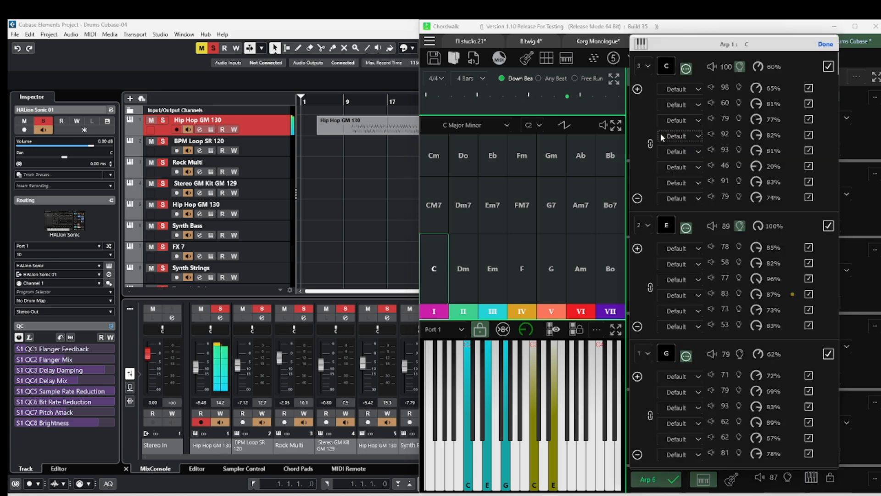
click(639, 66)
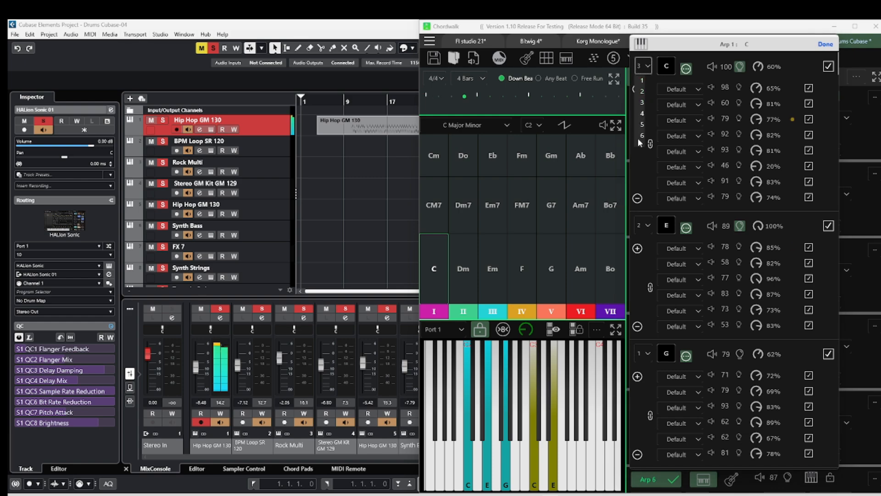
click(645, 178)
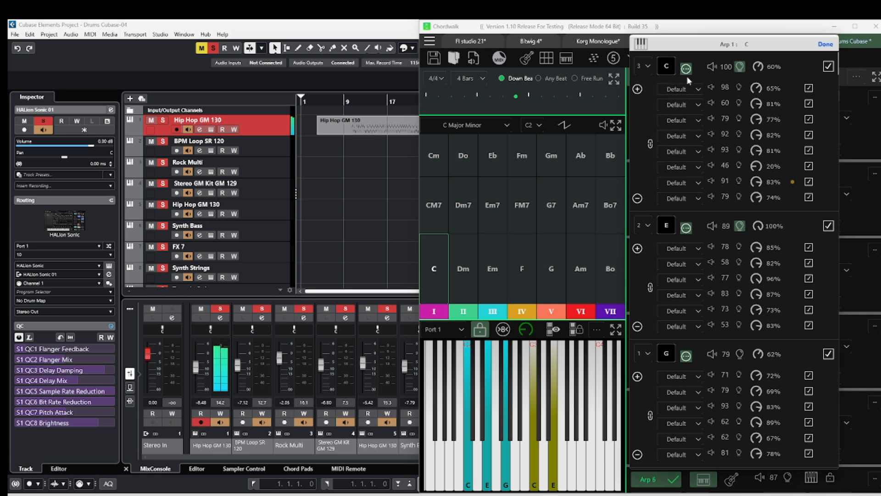
click(678, 89)
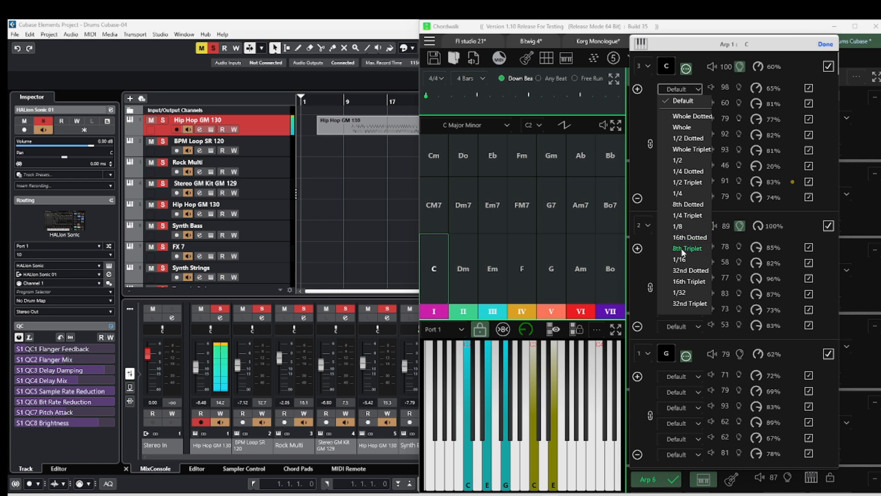
click(710, 88)
drag(729, 87, 724, 117)
click(739, 88)
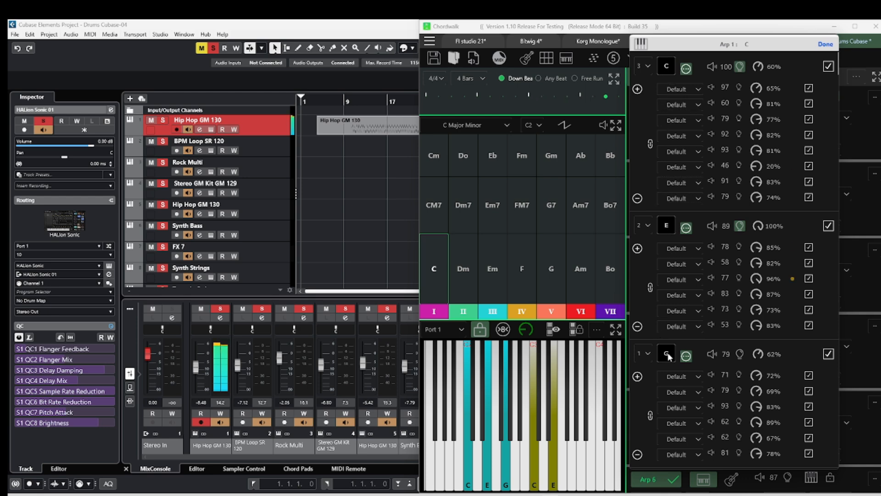
- Try adding two items to the C note in Arp 1's chord settings, remove both and close the settings
click(650, 145)
click(637, 89)
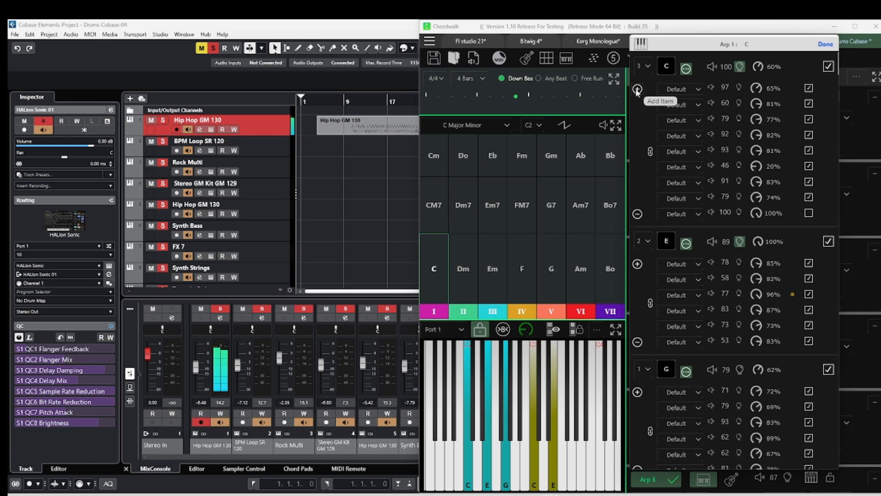
click(637, 89)
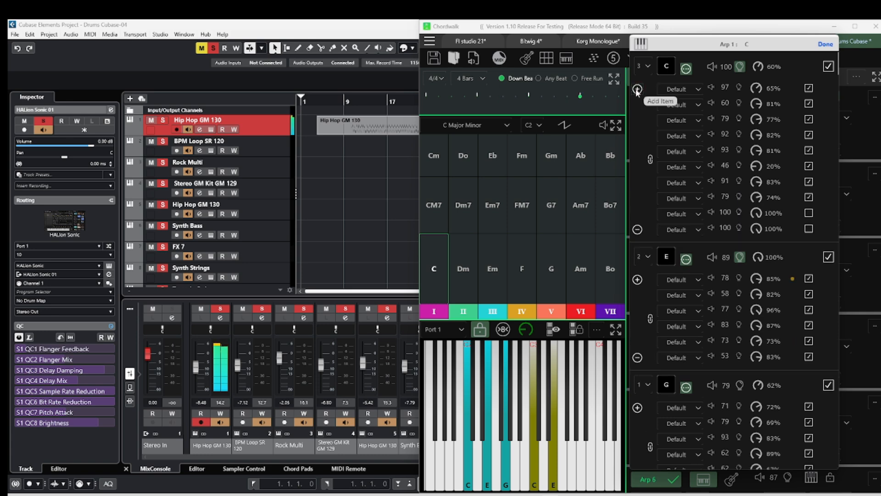
click(637, 230)
click(636, 214)
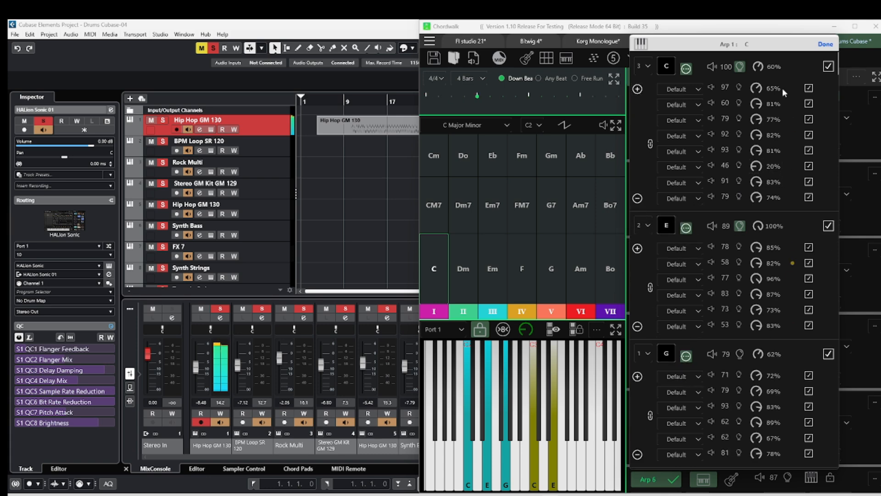
click(825, 44)
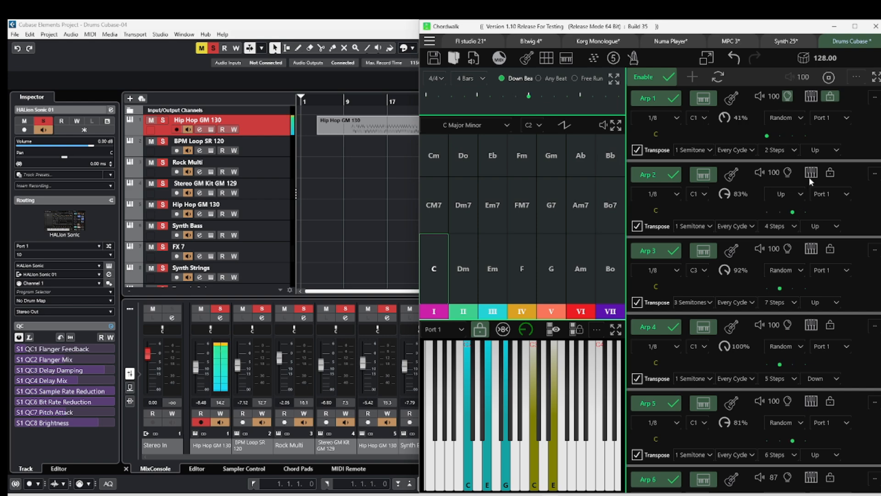
- Unlock Arp 1, play the G, F and C chords, and lock Arp 1 again
click(830, 97)
click(829, 97)
click(830, 97)
click(554, 270)
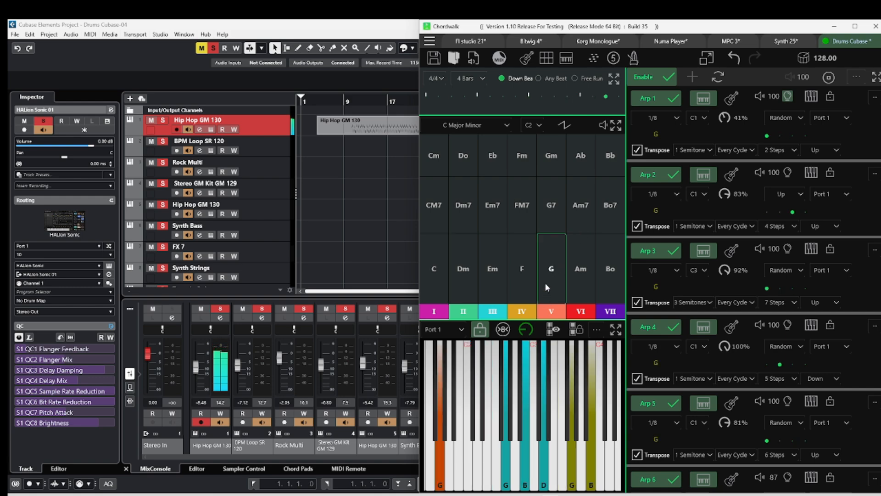
click(522, 275)
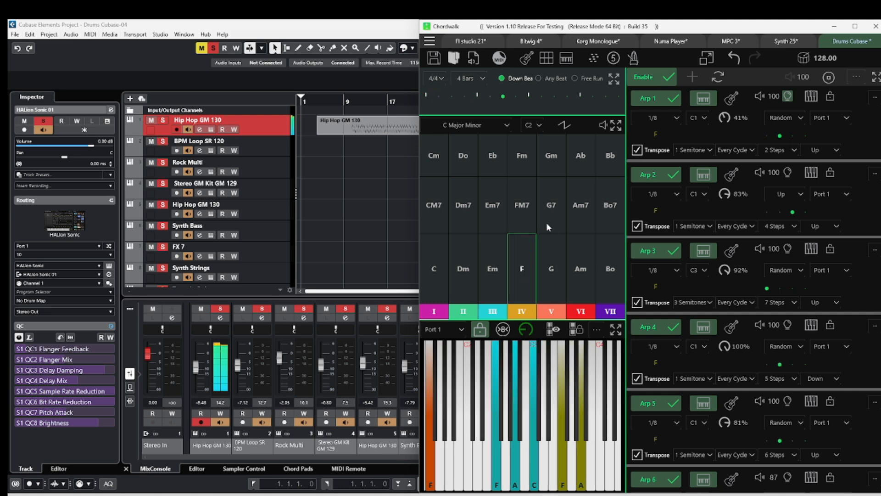
click(430, 275)
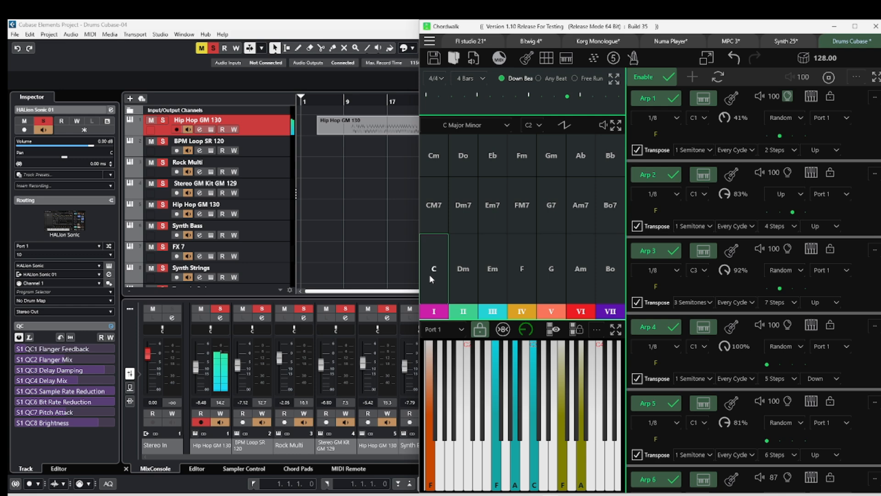
click(829, 96)
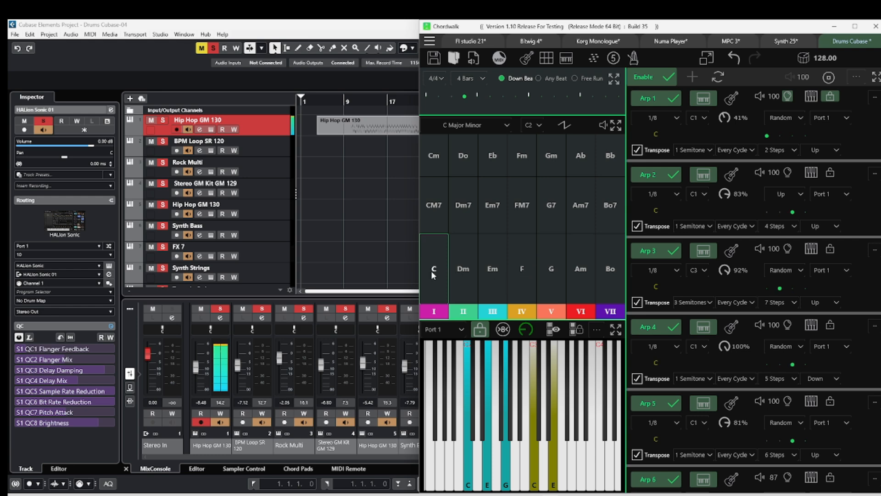
- Switch Arp 1 to whole-chord playing and try adding two items in its C chord settings, removing both
click(813, 96)
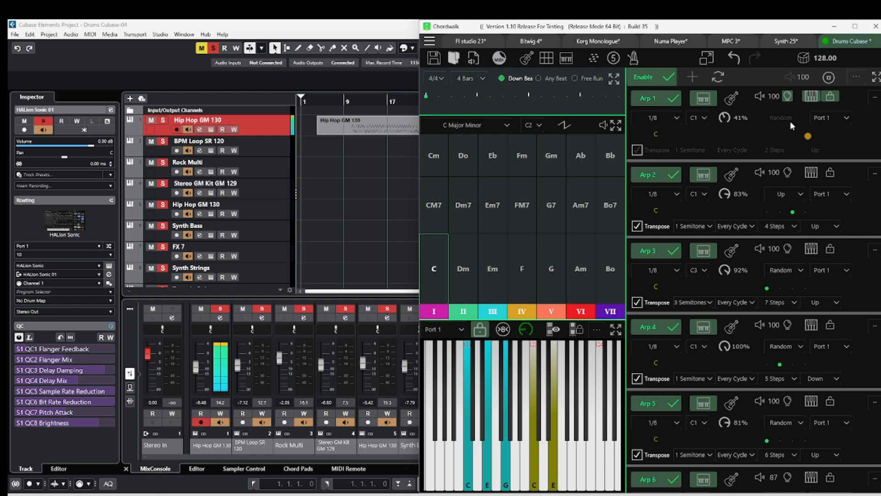
click(656, 134)
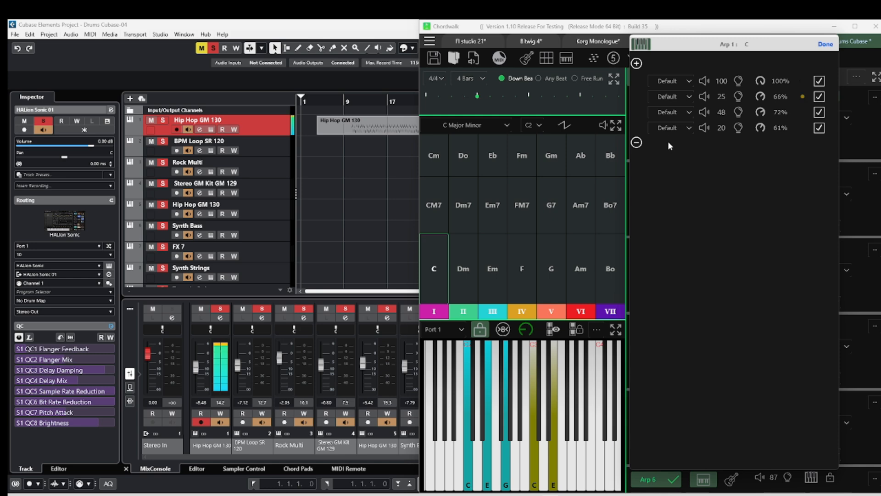
click(637, 64)
click(637, 64)
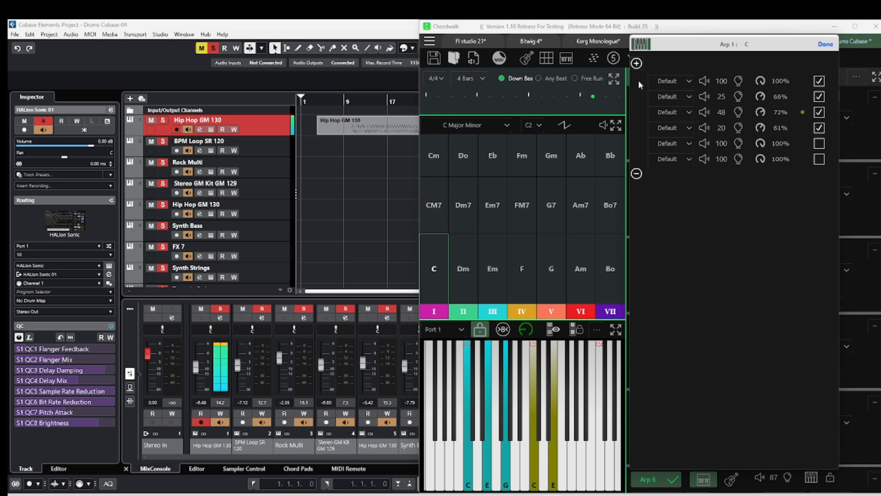
click(637, 174)
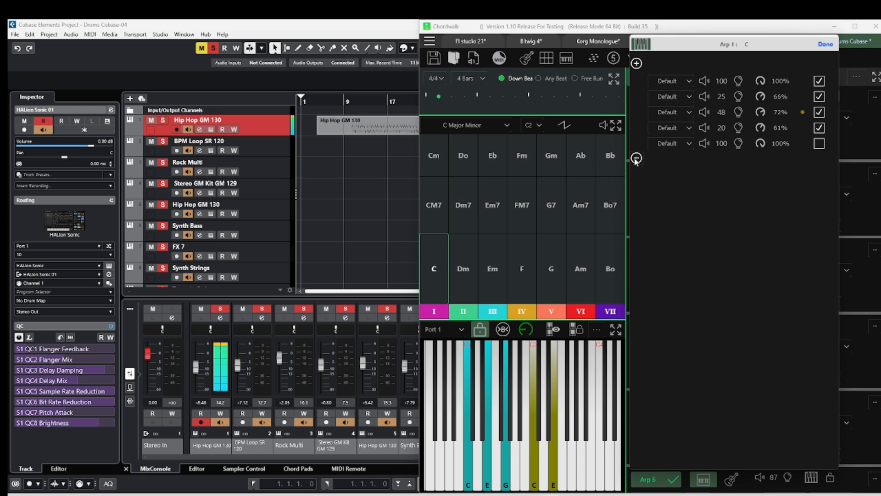
click(636, 158)
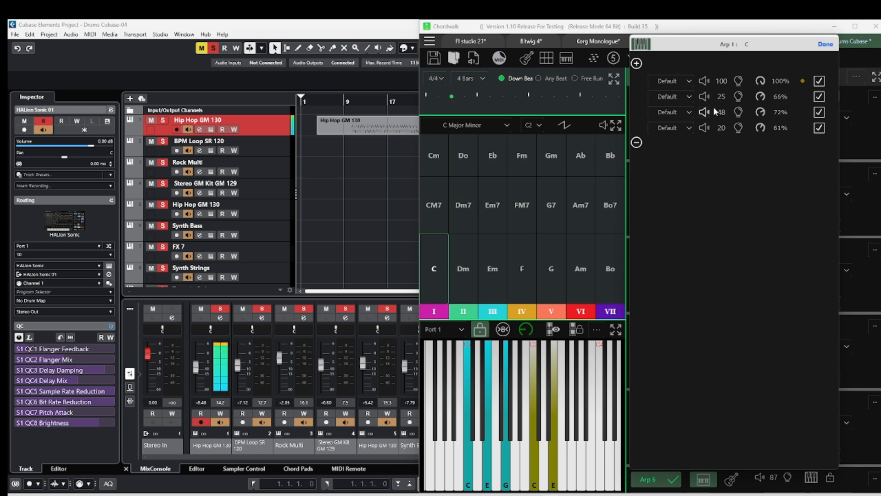
- Browse the rate options of Arp 1's first chord item, keeping Default, and close the chord settings
click(669, 82)
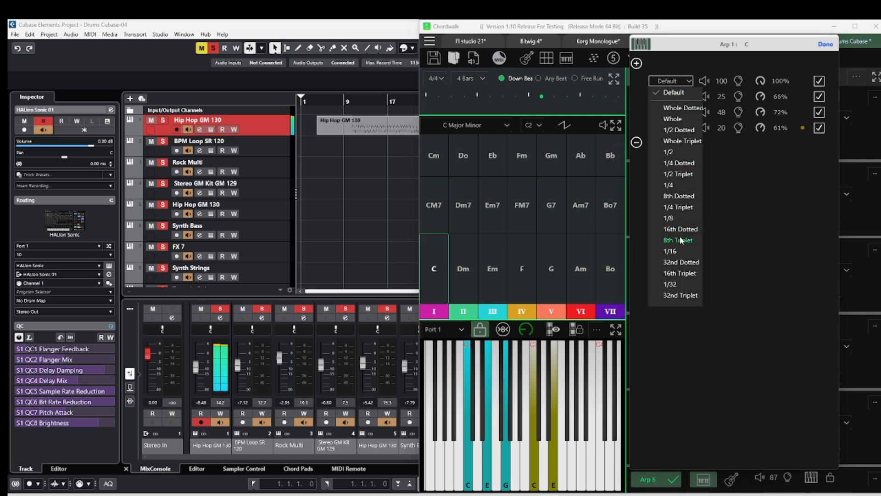
click(723, 214)
click(705, 81)
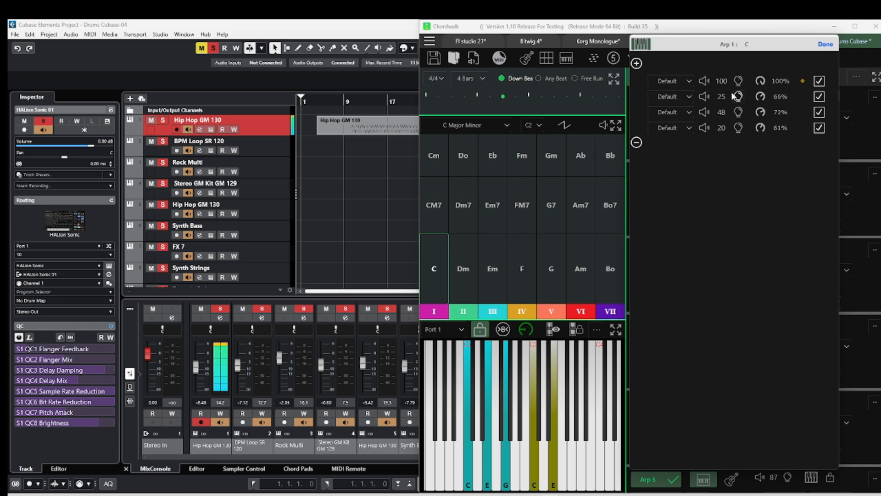
click(826, 45)
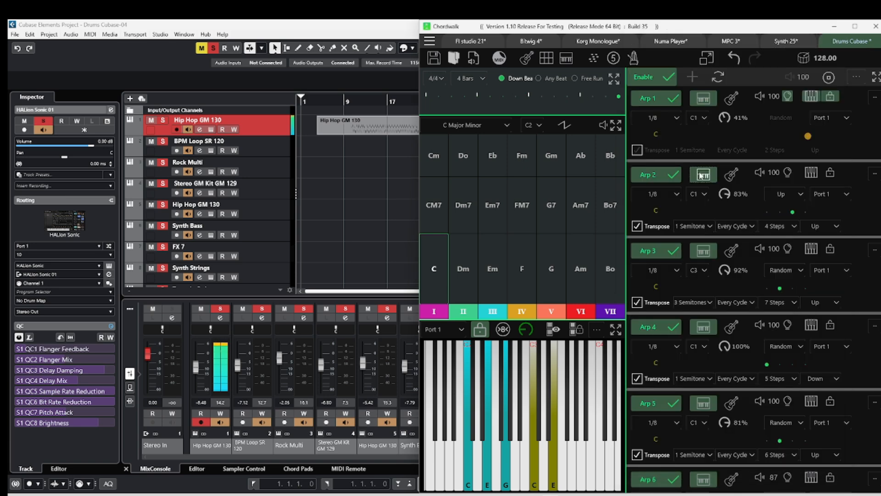
- Switch to Cubase, record-enable the Rock Multi and Synth Bass tracks, and return to Chordwalk
click(176, 175)
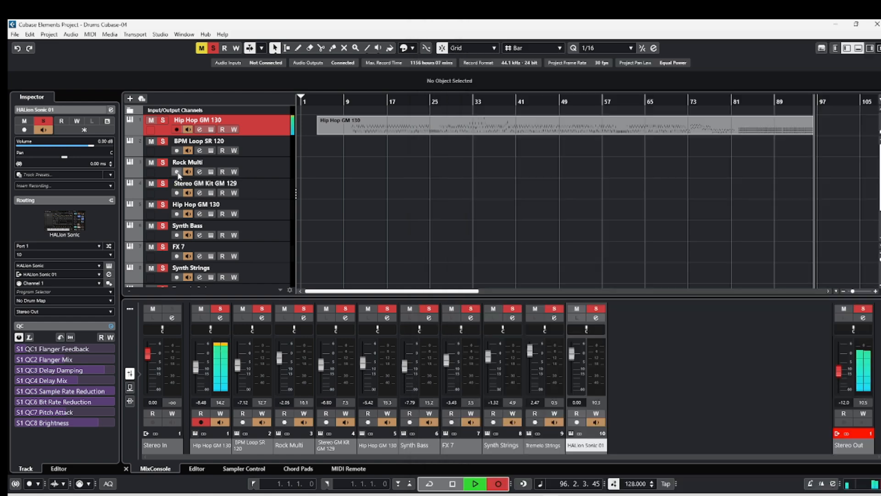
click(176, 235)
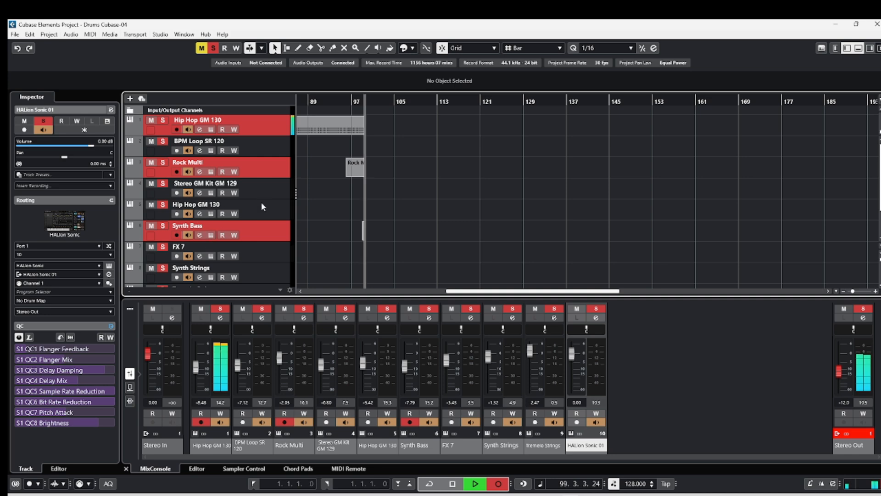
key(alt+Tab)
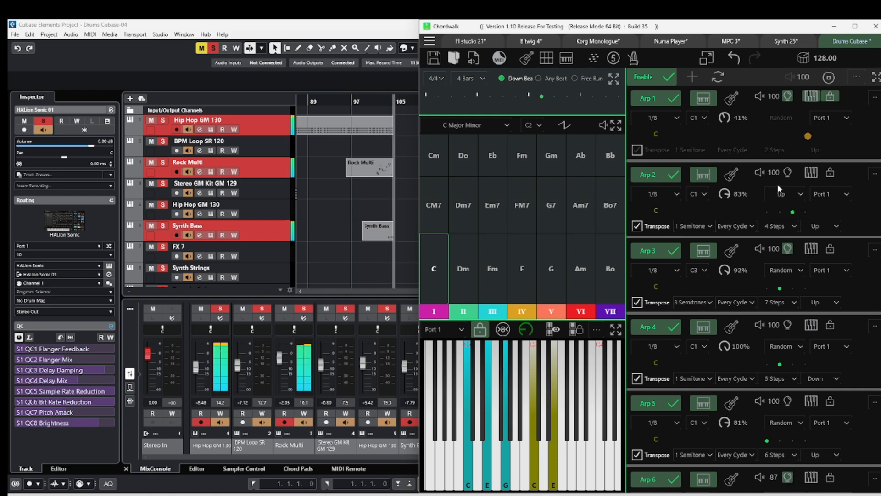
- Review Arp 3's C chord note settings, close them and play the G chord
click(655, 285)
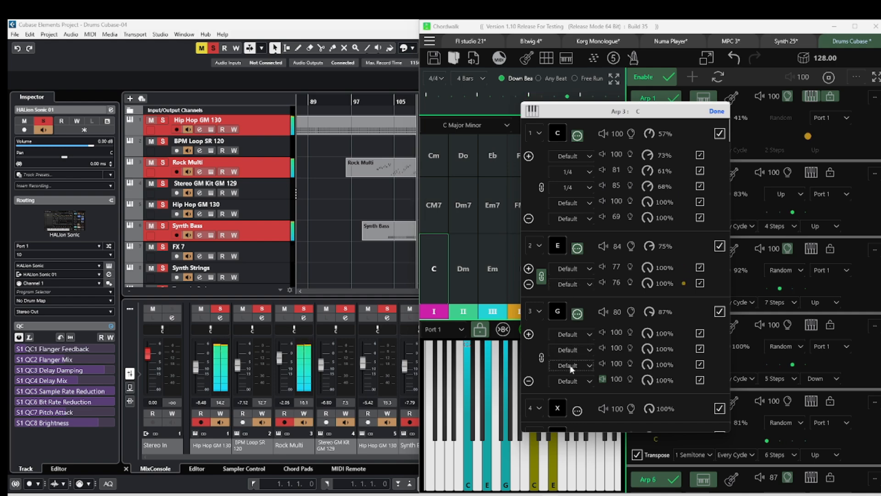
click(719, 113)
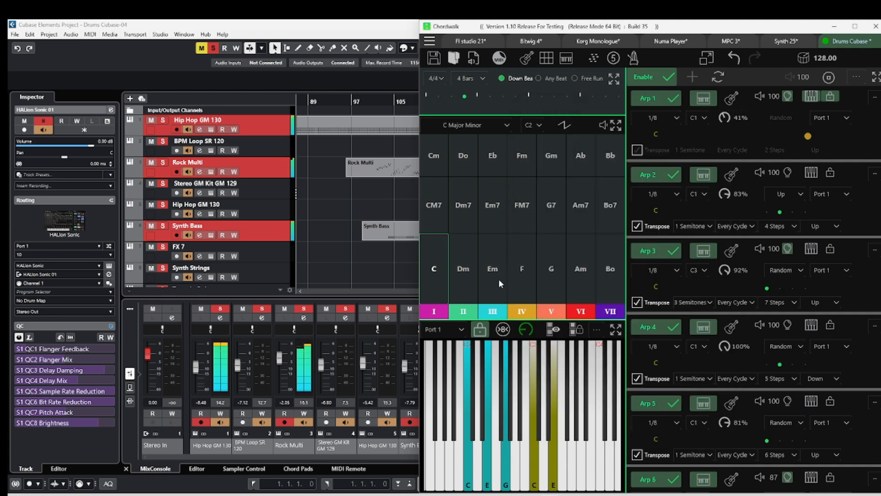
click(545, 275)
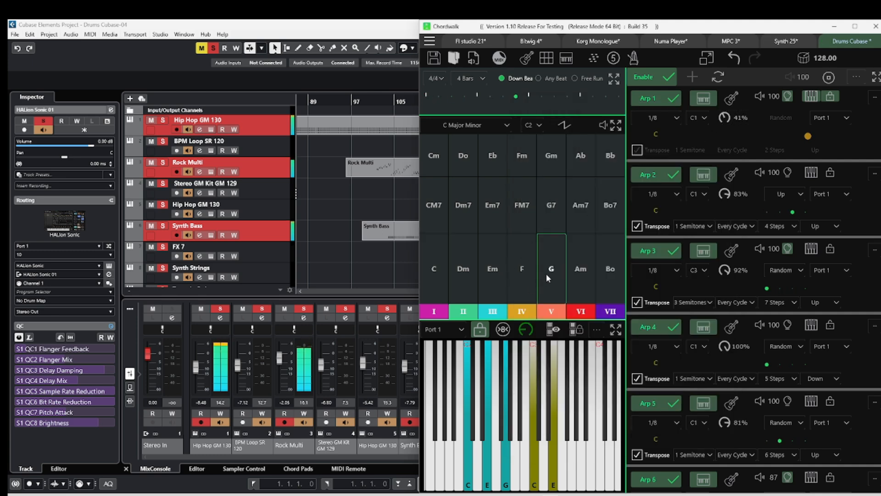
- Play the F chord, look through the time signature options and set the timeline length to 8 Bars
click(520, 271)
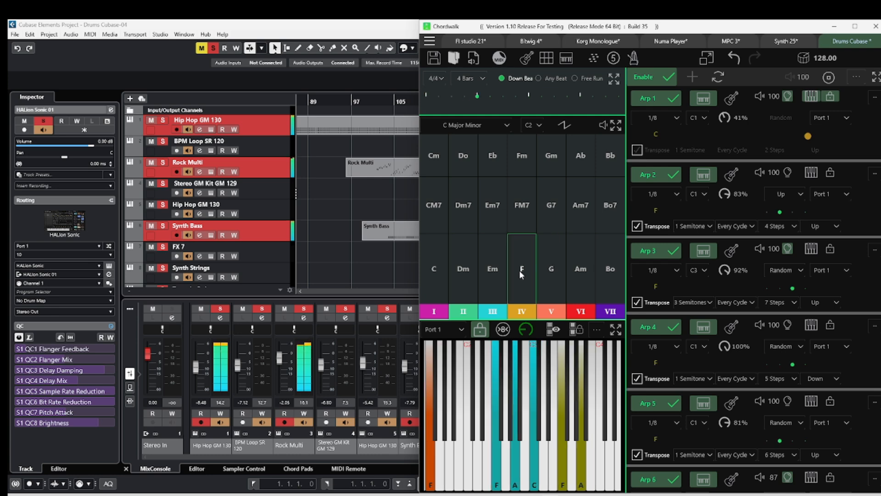
click(442, 80)
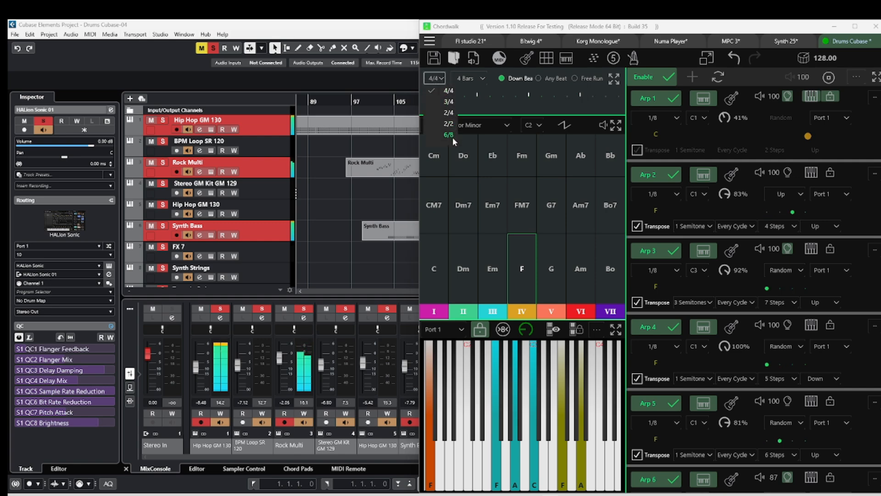
click(481, 79)
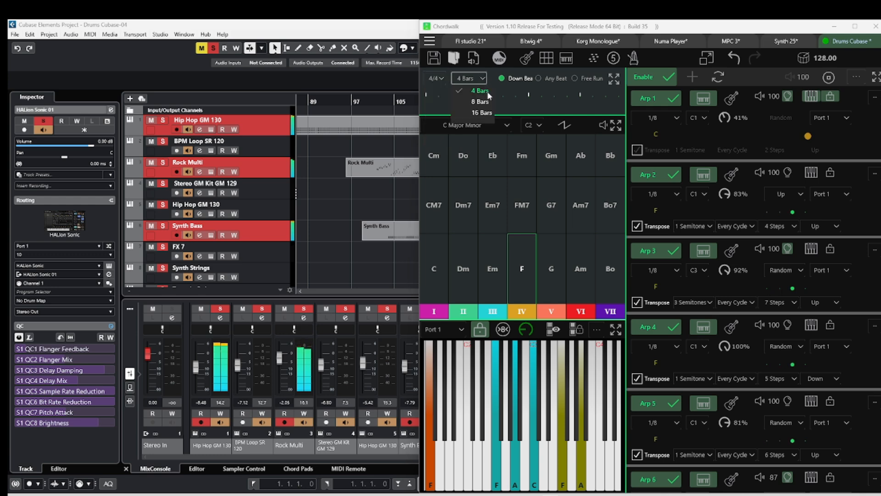
click(481, 102)
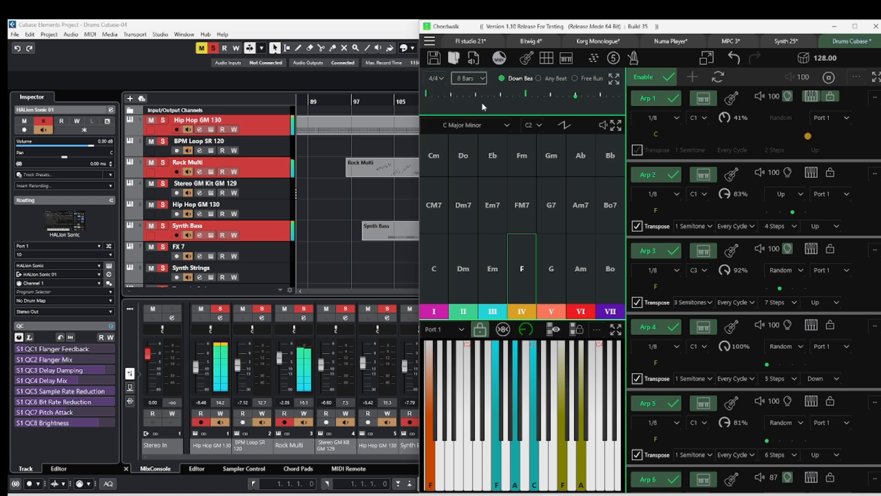
- Try the Any Beat and Free Run timing modes, return to Down Beat and play the C chord
click(538, 78)
click(574, 79)
click(502, 78)
click(427, 277)
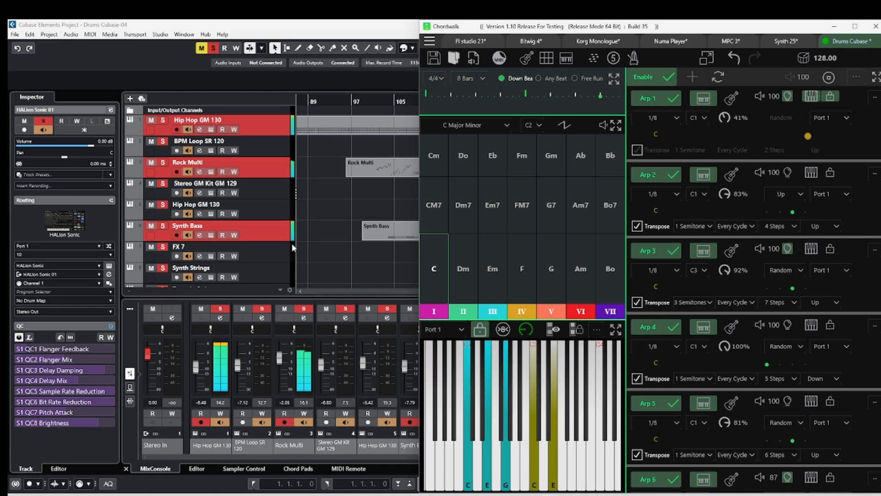
- Switch to Cubase and record-enable BPM Loop SR 120, Stereo GM Kit GM 129, the second Hip Hop GM 130, FX 7 and Synth Strings
click(174, 154)
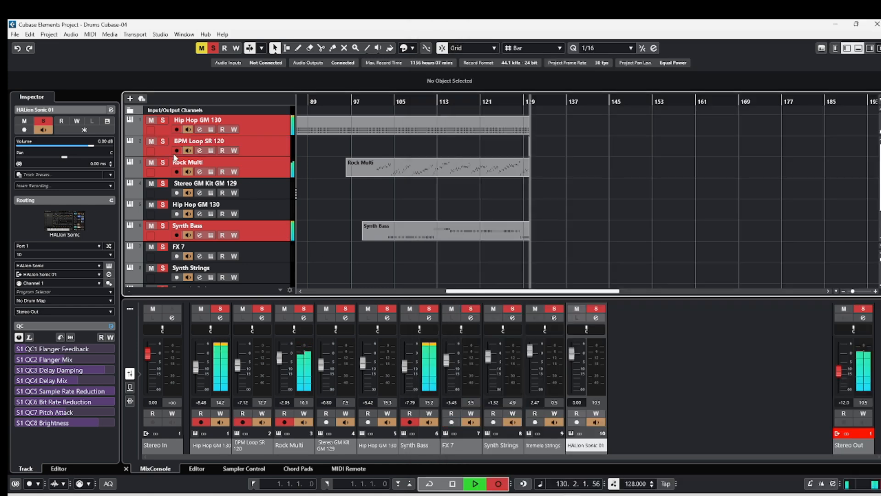
click(177, 192)
click(177, 214)
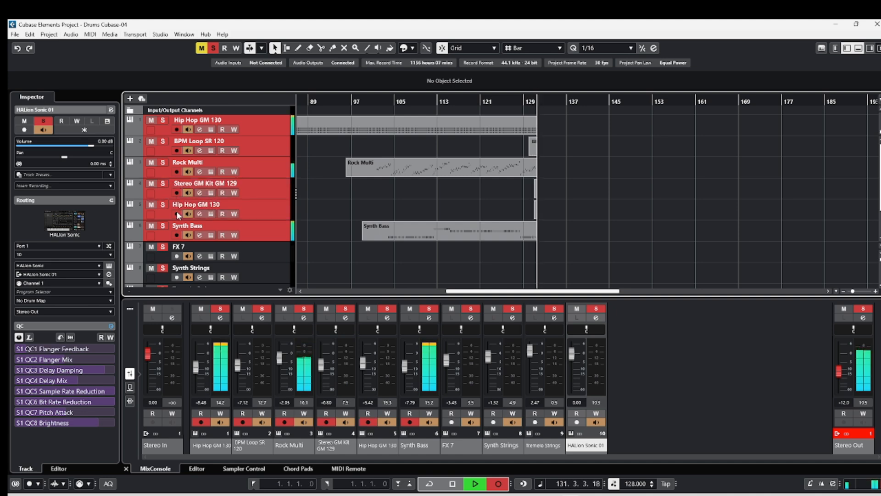
click(177, 256)
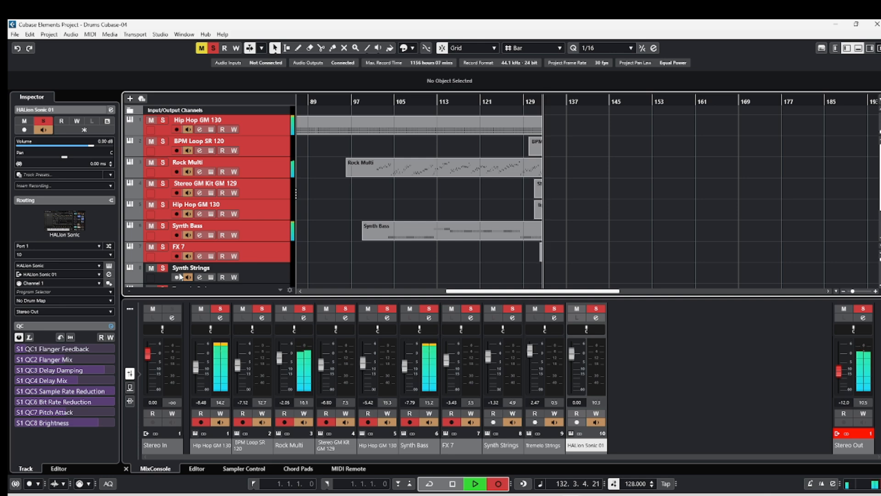
click(176, 278)
- Record-enable the Tremelo Strings and HALion Sonic 01 tracks and return to Chordwalk
scroll(235, 212, down, 3)
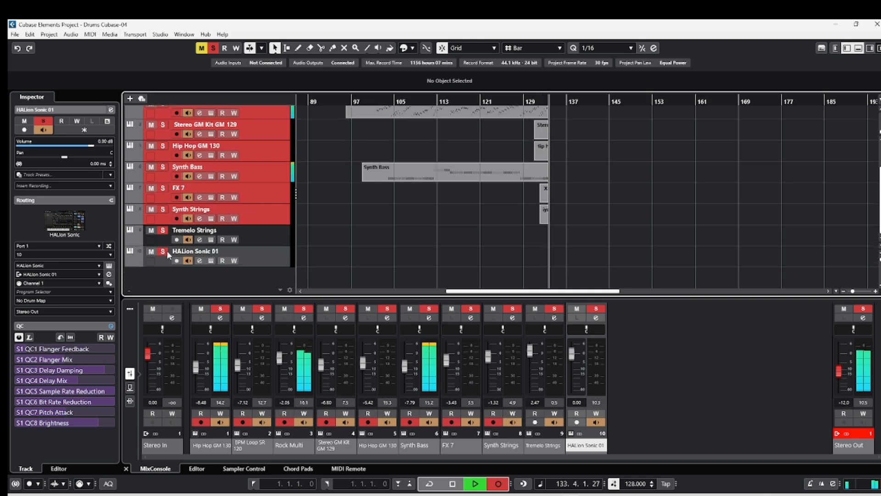
click(177, 239)
click(177, 261)
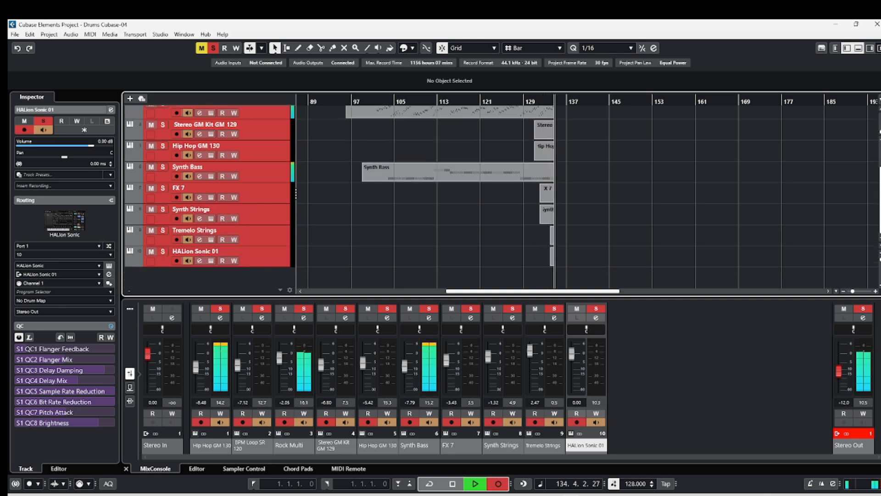
mouse_move(550, 495)
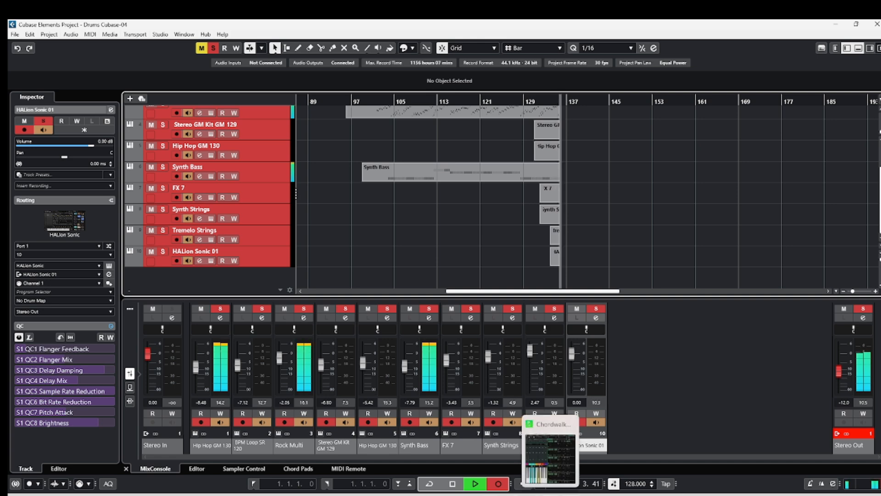
click(551, 461)
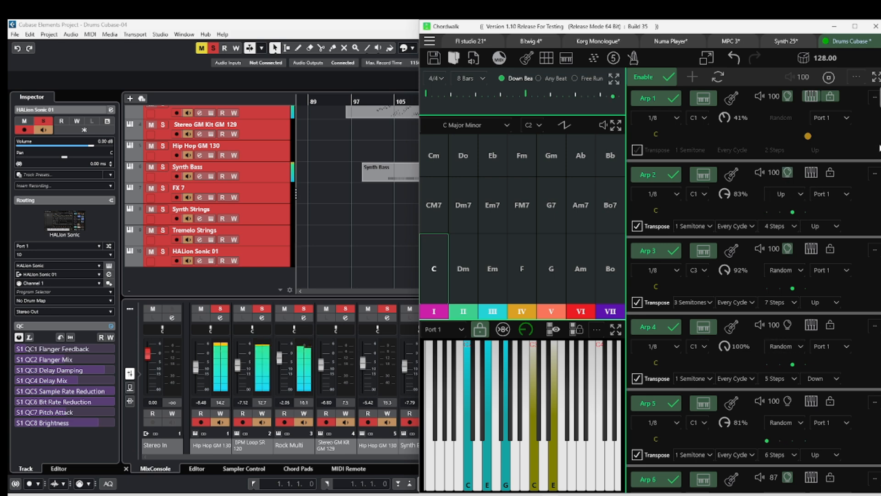
- Solo Arp 4 and Arp 5 in the arpeggiator list
scroll(878, 243, down, 2)
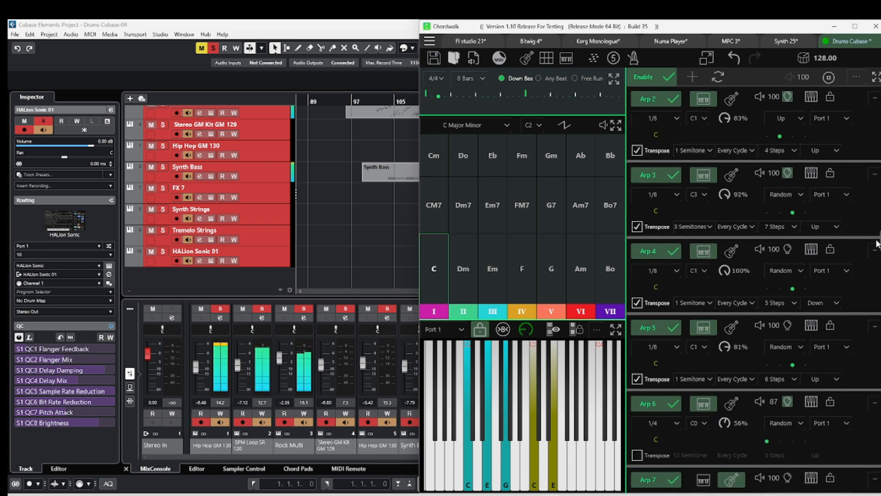
scroll(878, 243, down, 1)
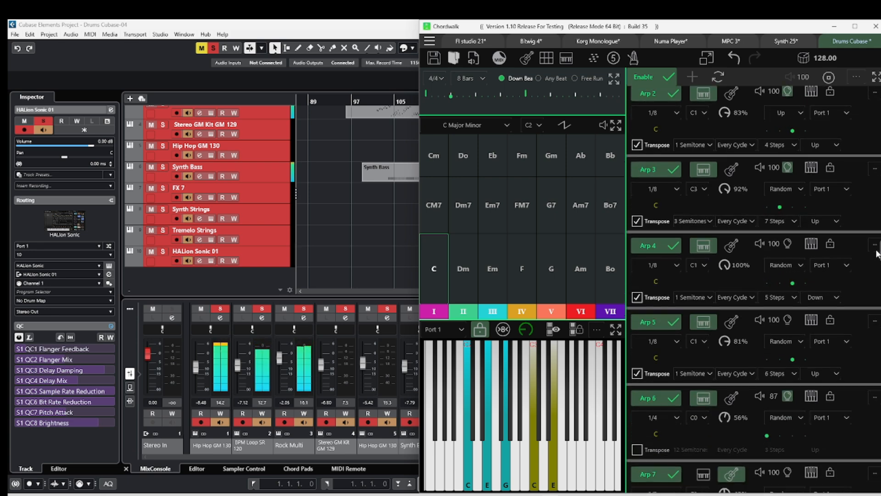
click(788, 239)
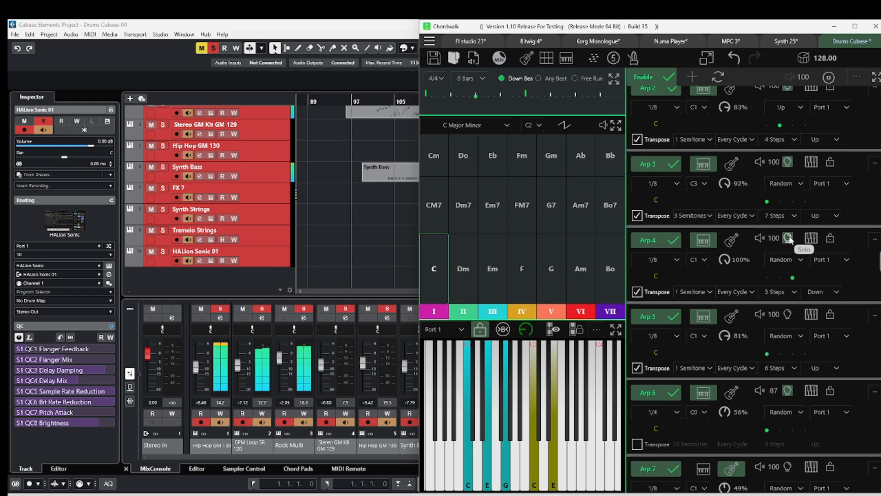
click(788, 314)
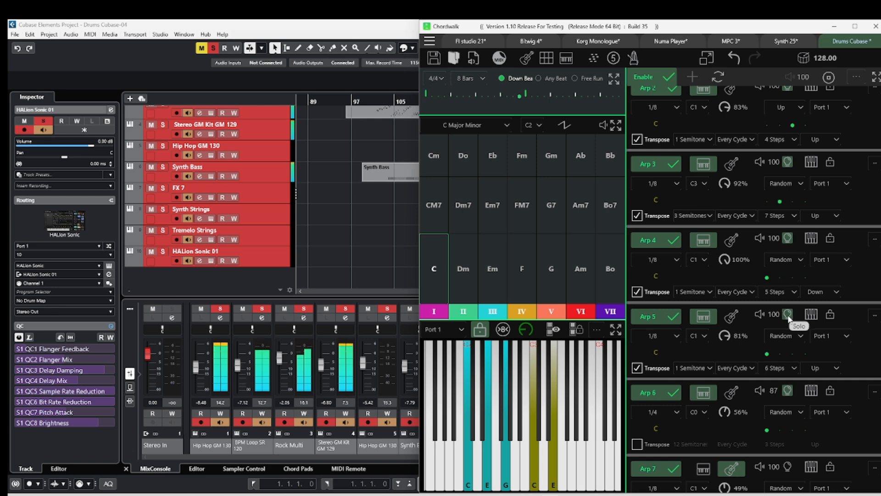
- Solo Arp 7, review its C chord note settings and close them
scroll(873, 424, down, 3)
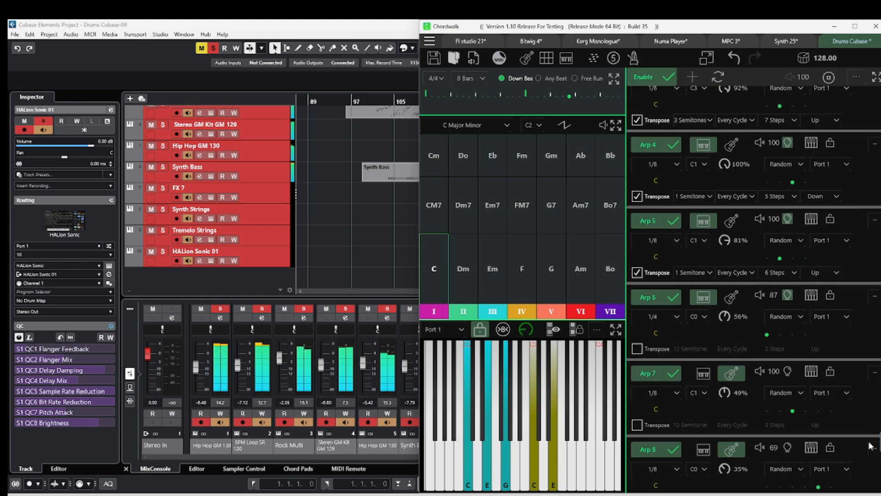
click(786, 371)
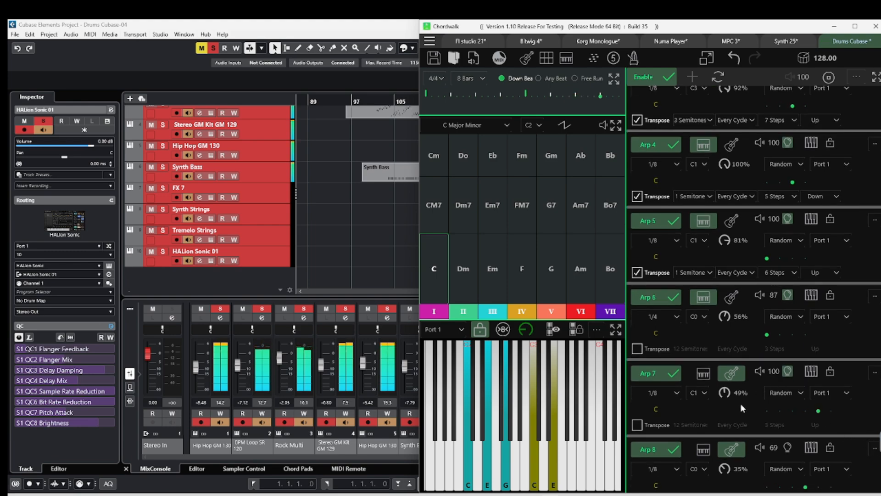
click(654, 409)
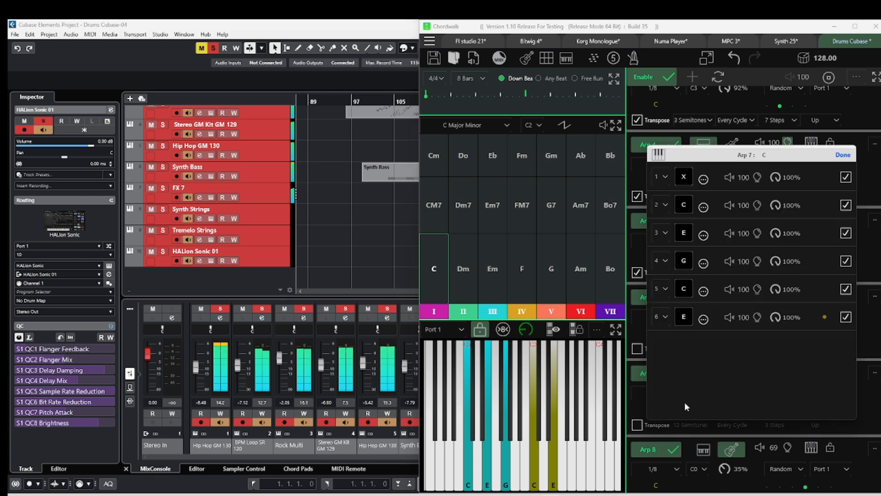
click(843, 155)
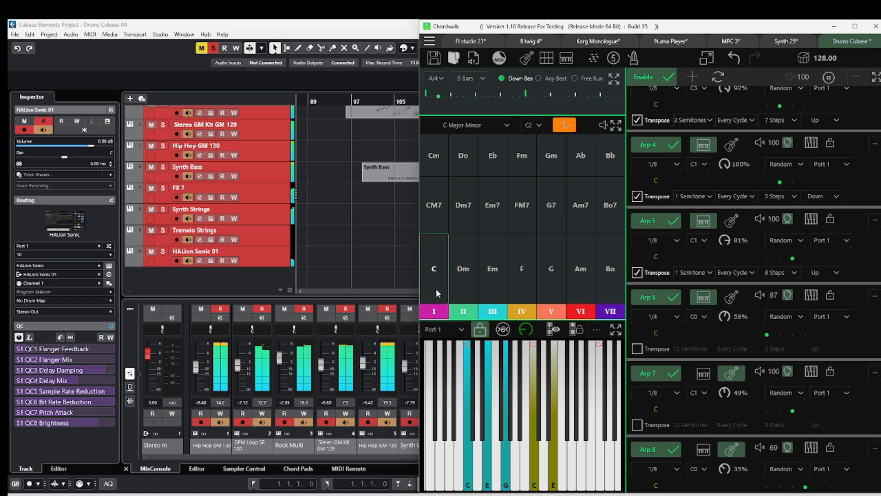
- Play the G, F and C chords and turn off the highlighted chord grid option beside the C2 octave setting
click(556, 278)
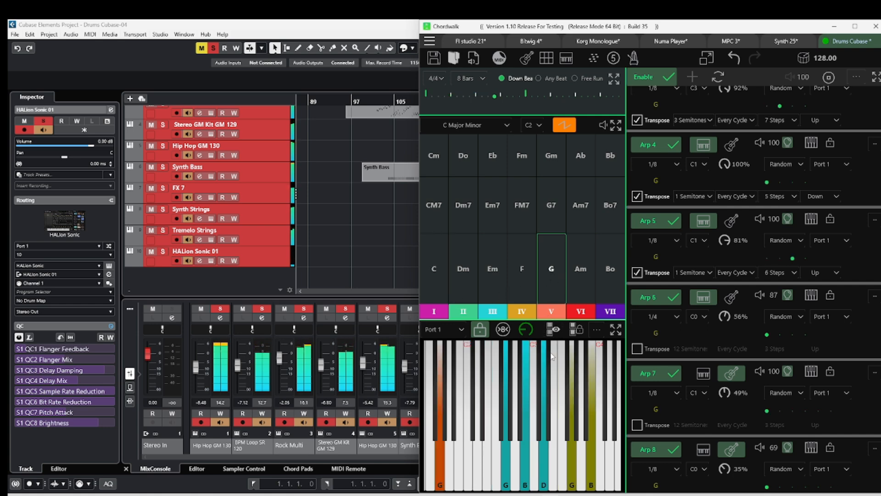
click(521, 274)
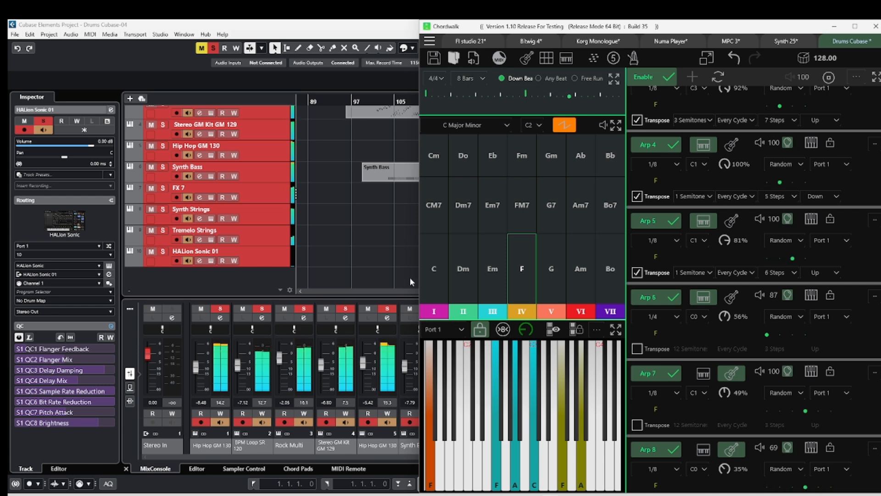
click(434, 273)
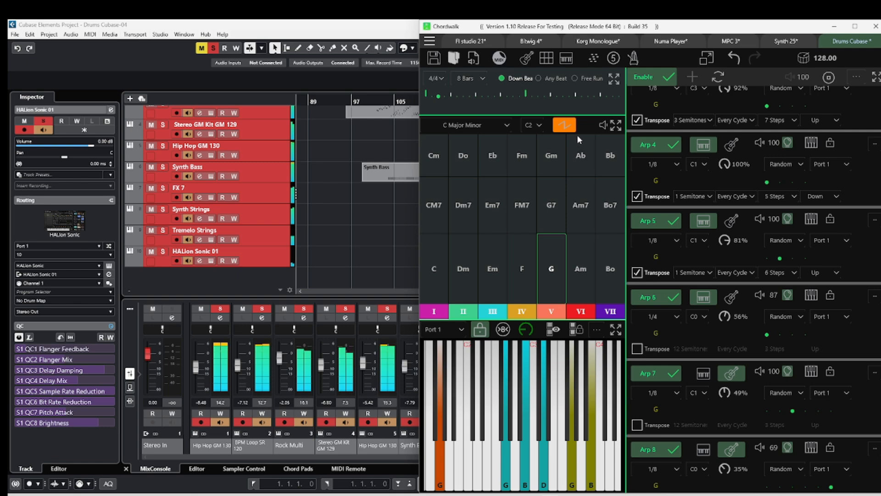
click(566, 126)
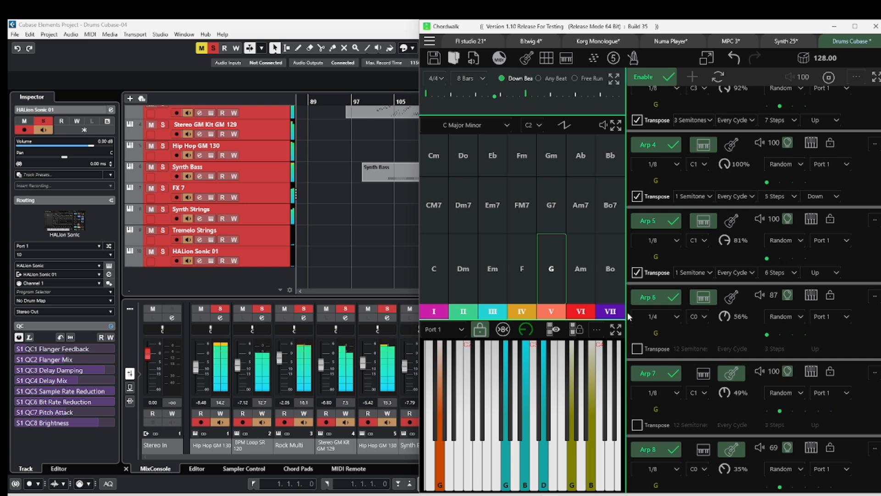
- Widen the chord grid area to expose its volume setting, narrow it again and play the C chord
drag(624, 317, 698, 313)
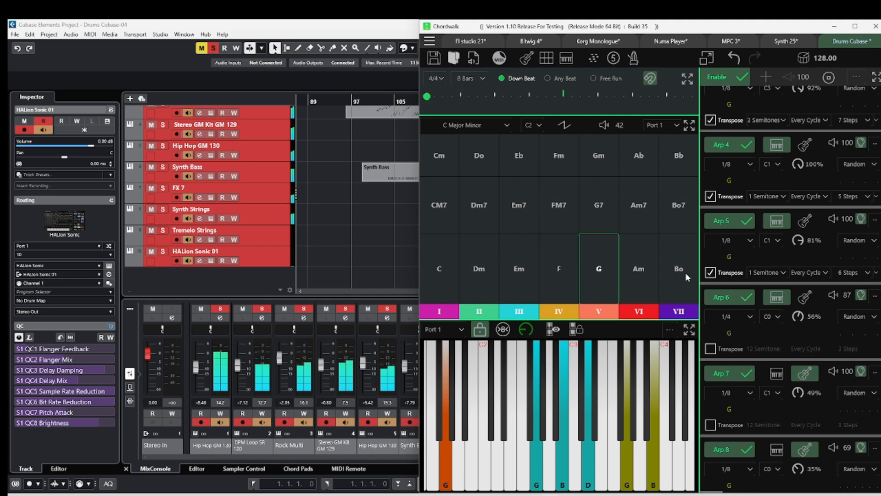
drag(699, 294, 635, 293)
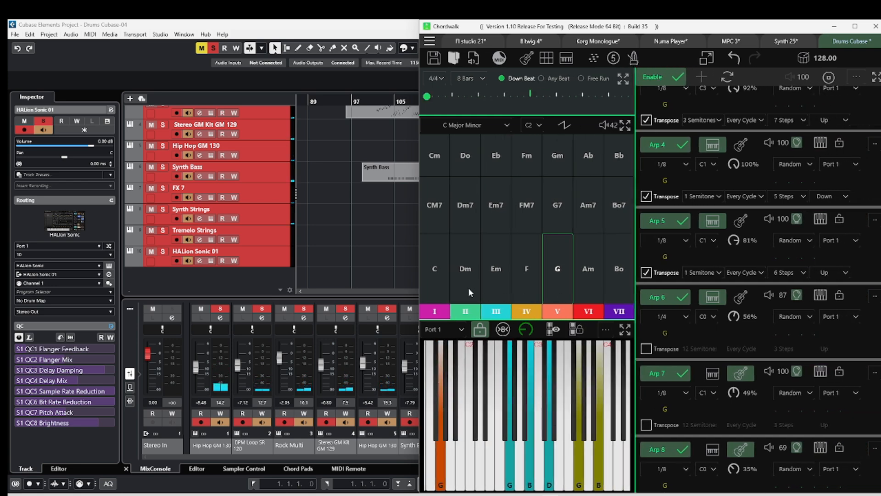
click(431, 278)
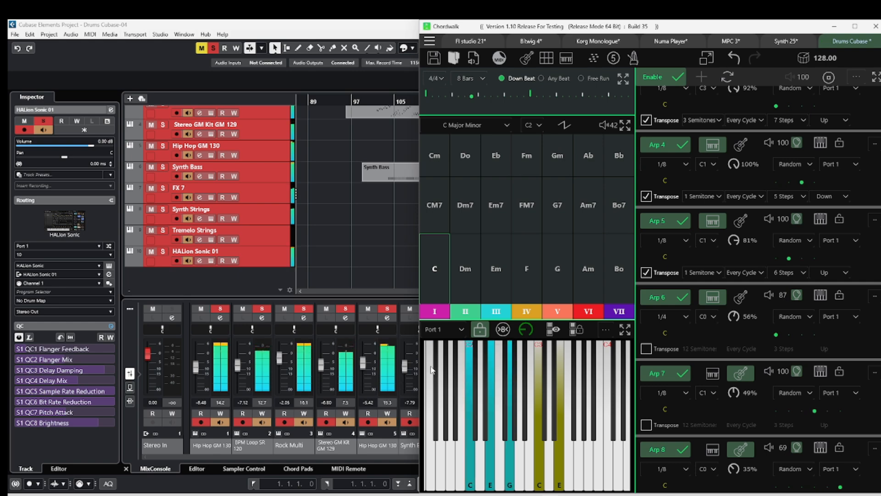
- Turn the chord grid option beside the C2 octave setting back on and play the F, G and C chords
click(564, 125)
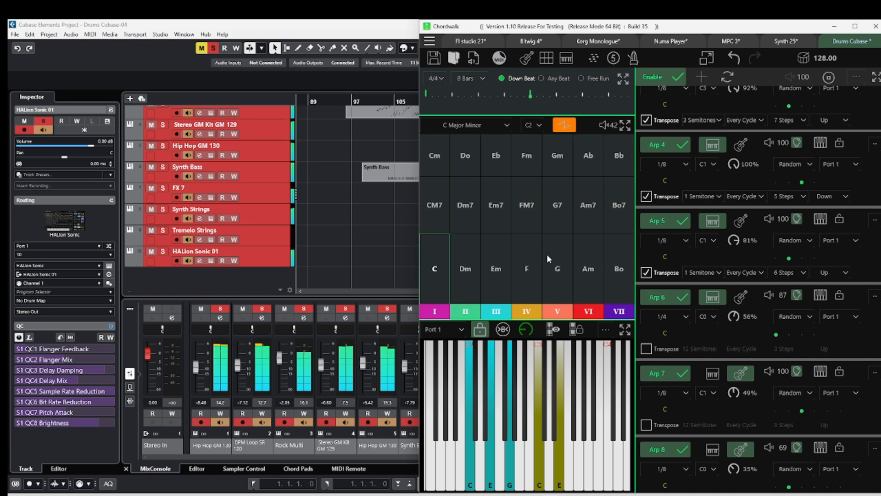
click(527, 272)
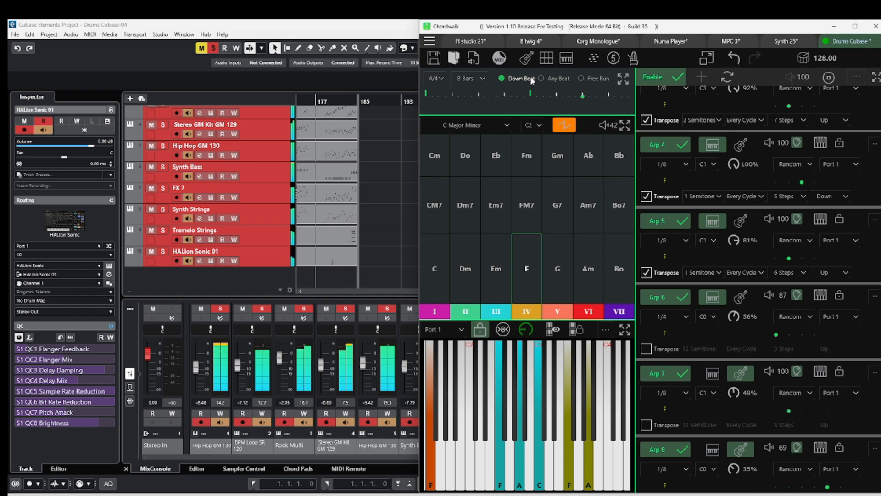
click(557, 280)
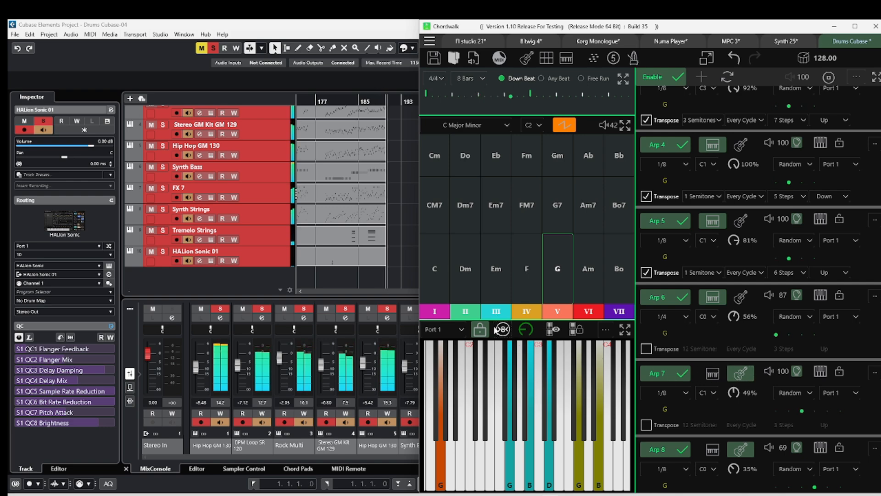
click(437, 274)
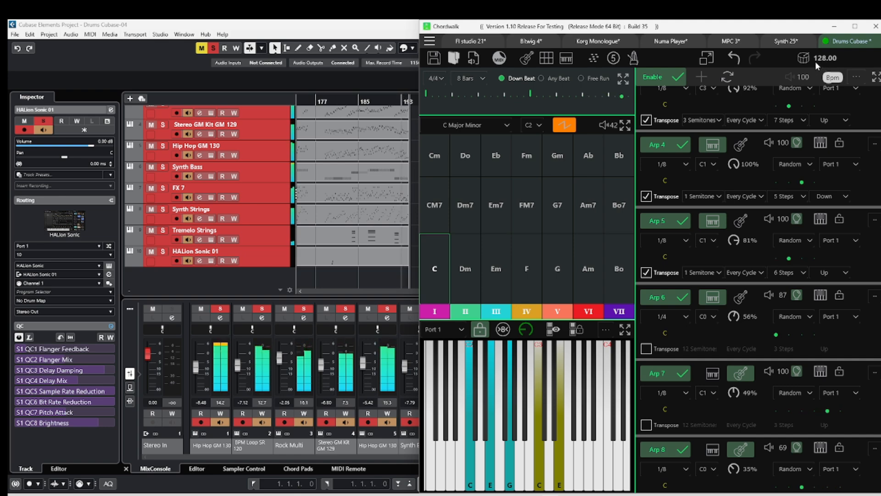
- Lower the overall arpeggiator volume to 60
drag(805, 77, 804, 88)
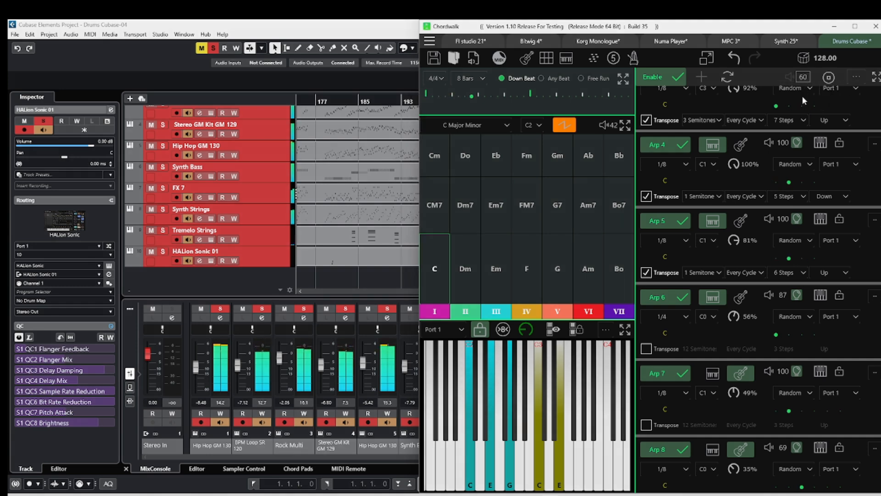